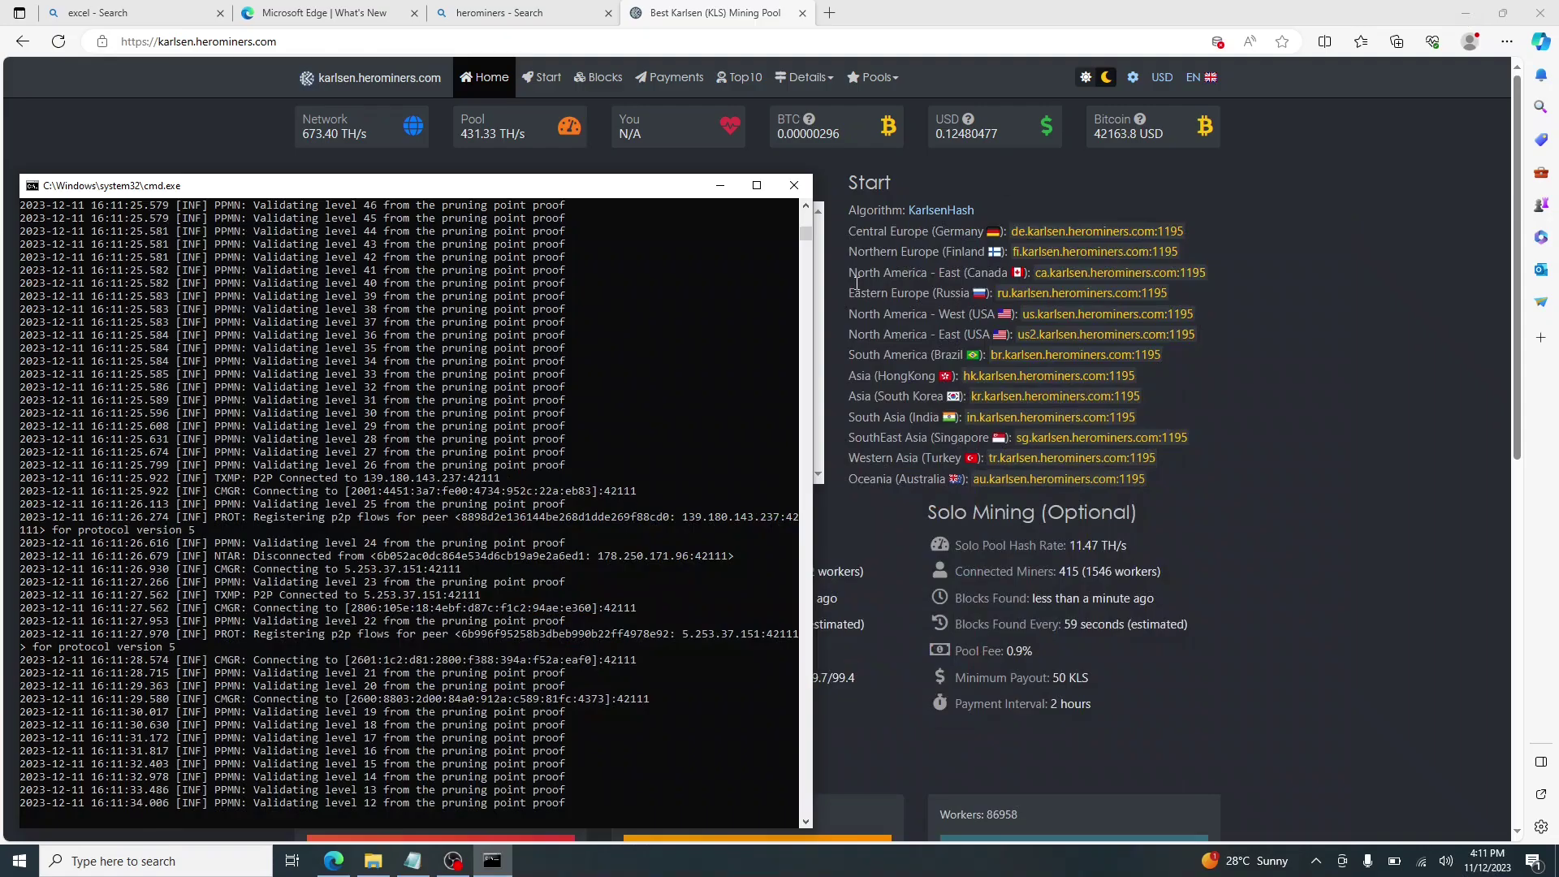
# - Hide the node console so the HeroMiners pool page with the wallet link is visible
pyautogui.click(721, 185)
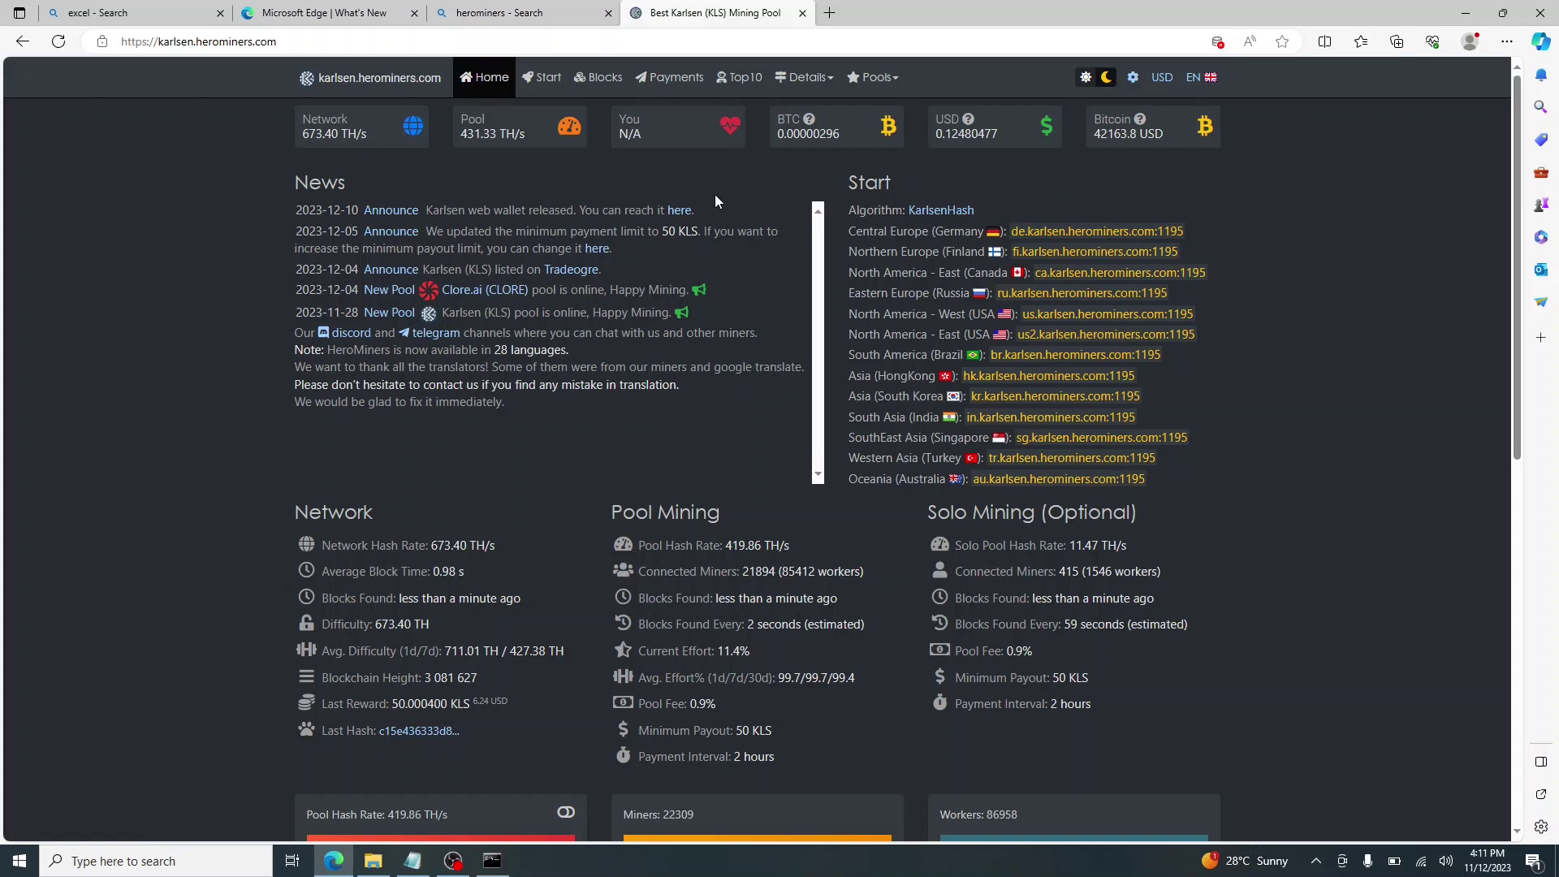
pyautogui.click(491, 861)
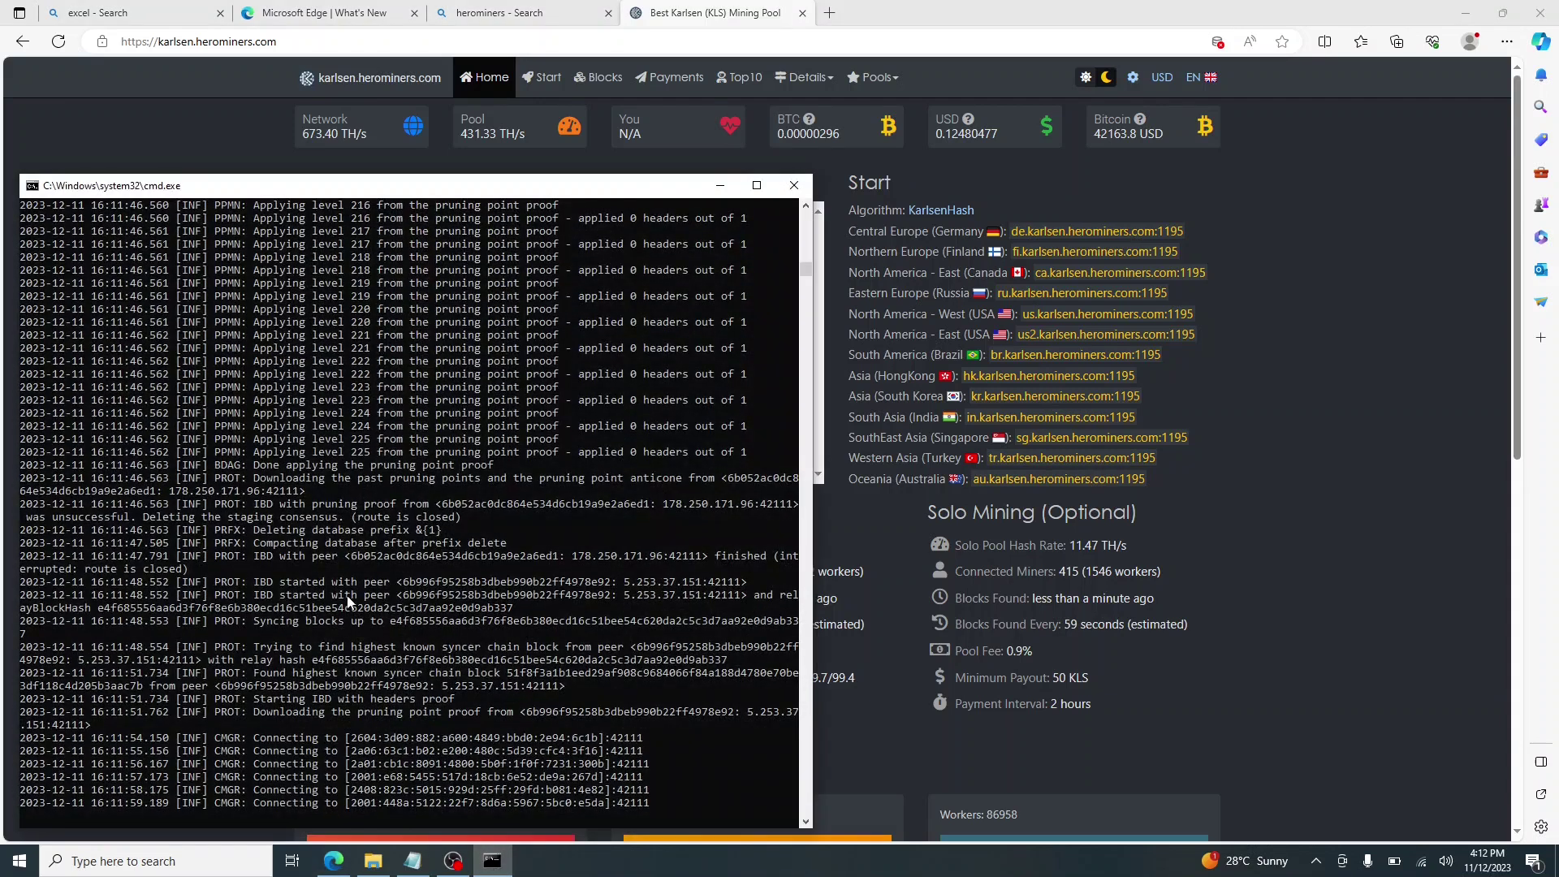
pyautogui.click(720, 187)
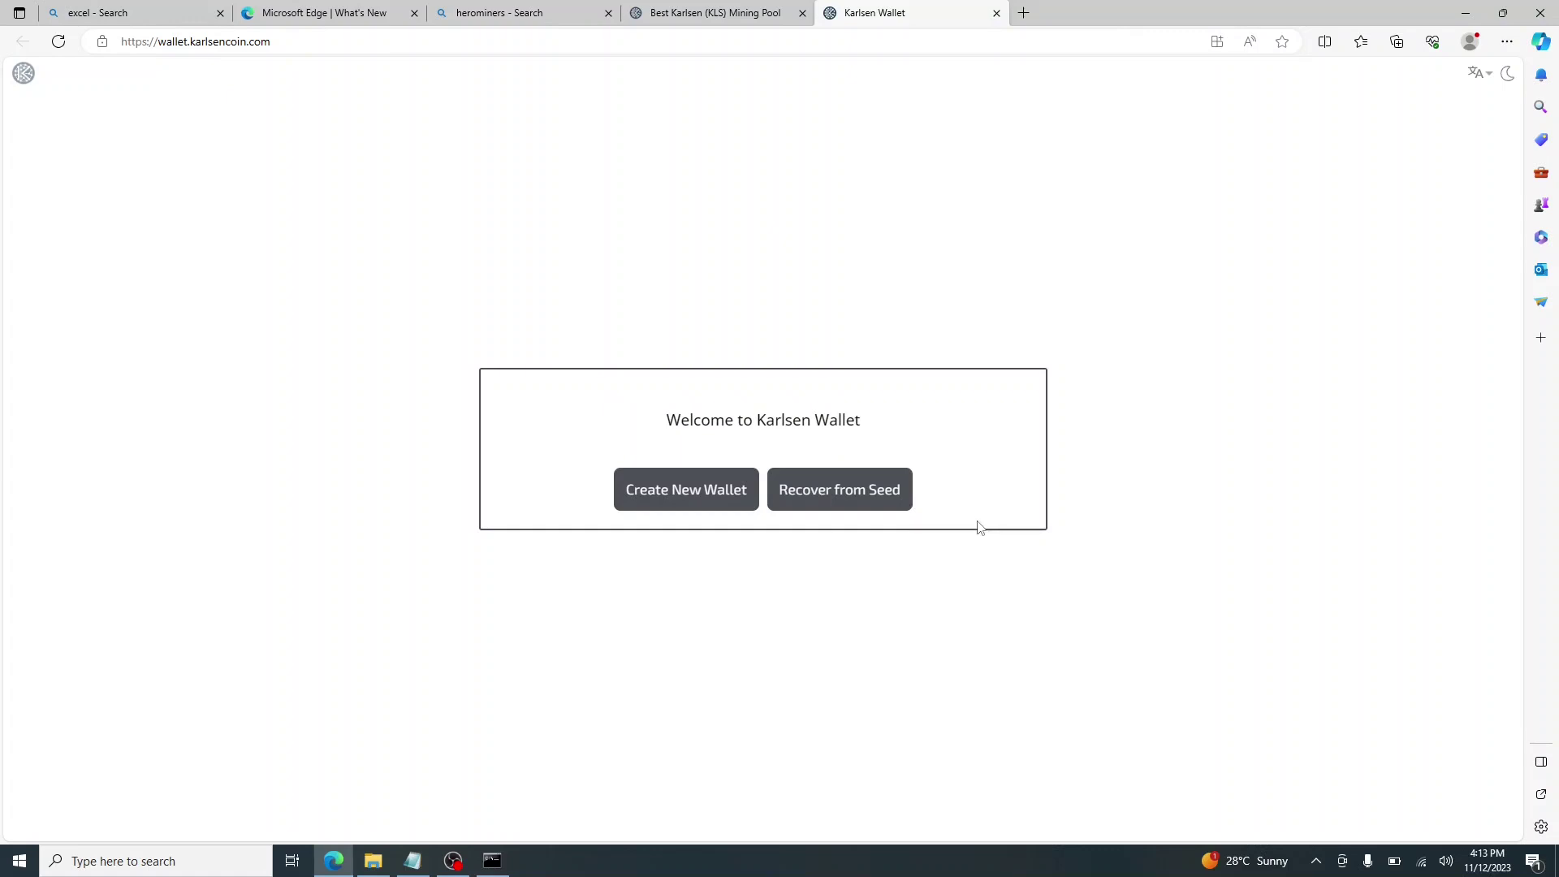
# - Create a new wallet with a pasted password and matching confirmation, reaching the Recovery Seed page
pyautogui.click(689, 494)
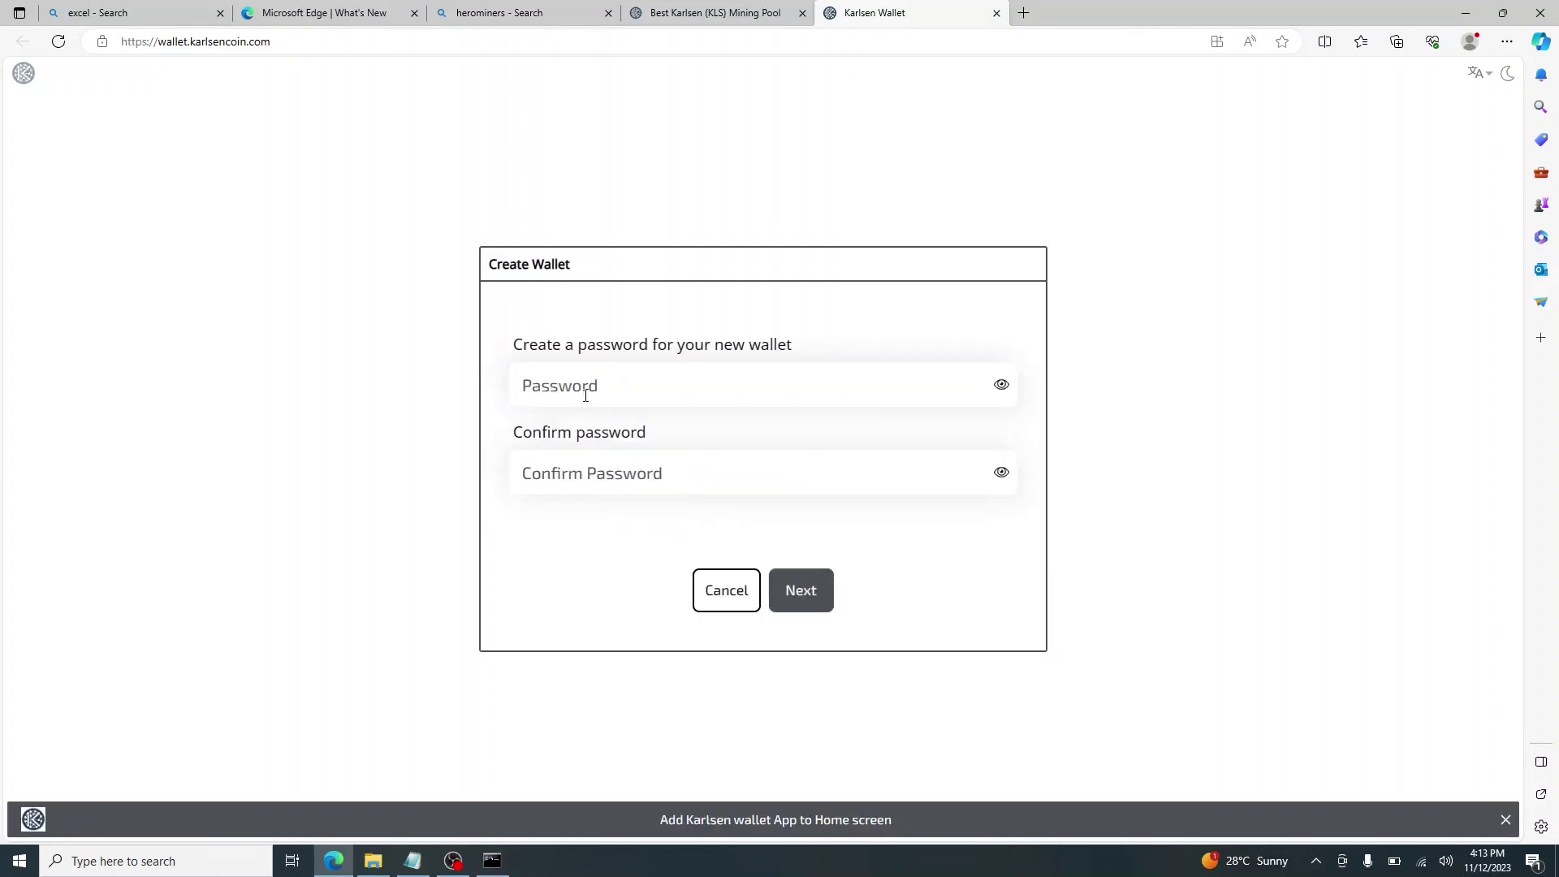
pyautogui.hotkey('ctrl', 'v')
pyautogui.click(553, 473)
pyautogui.hotkey('ctrl', 'v')
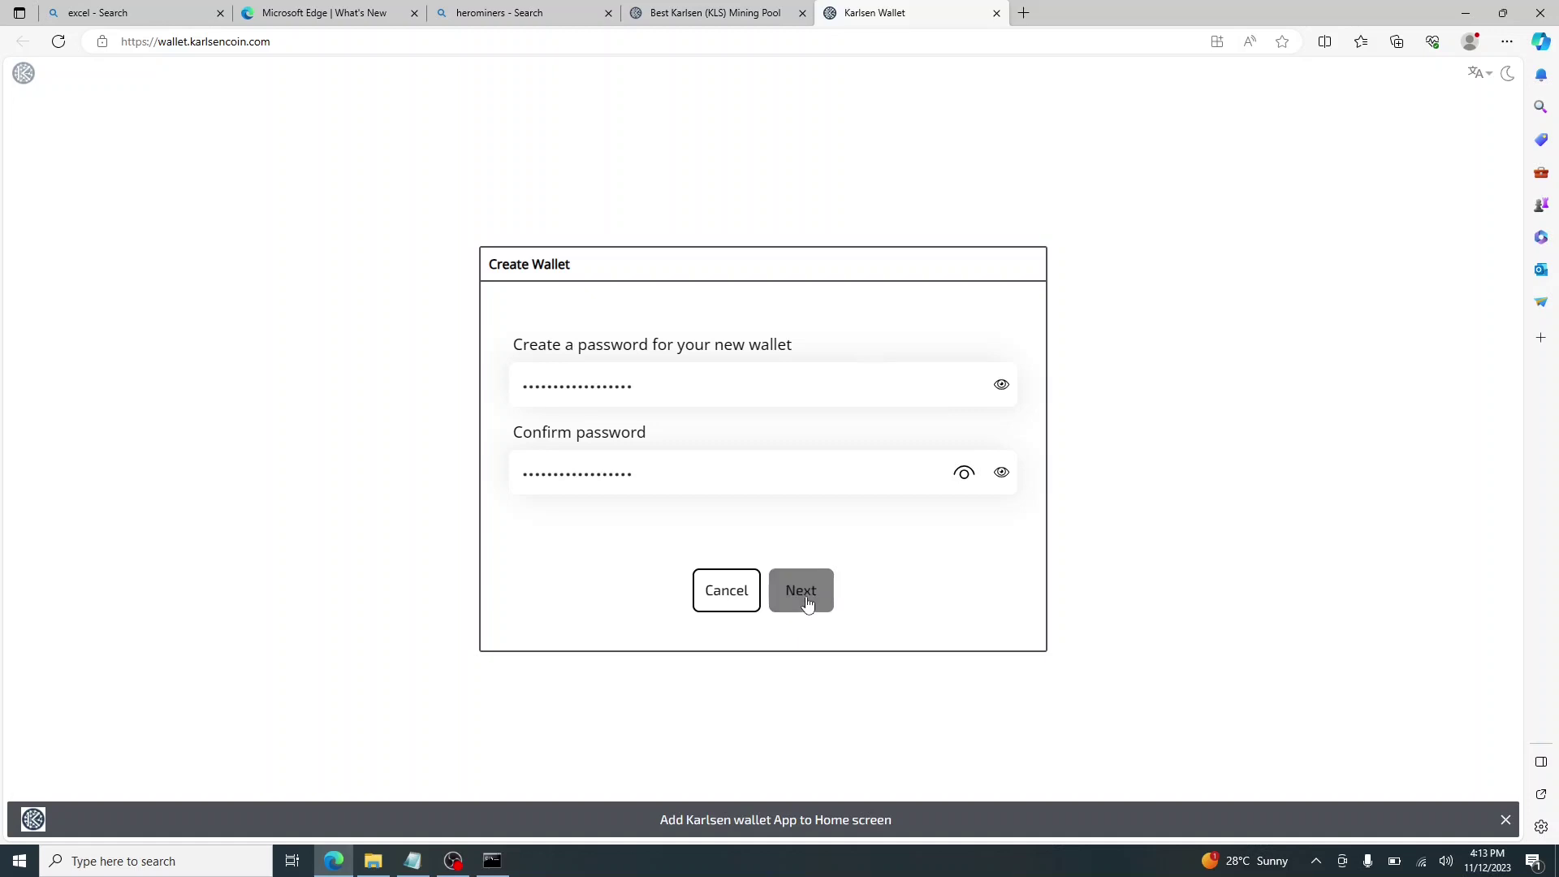
pyautogui.click(800, 589)
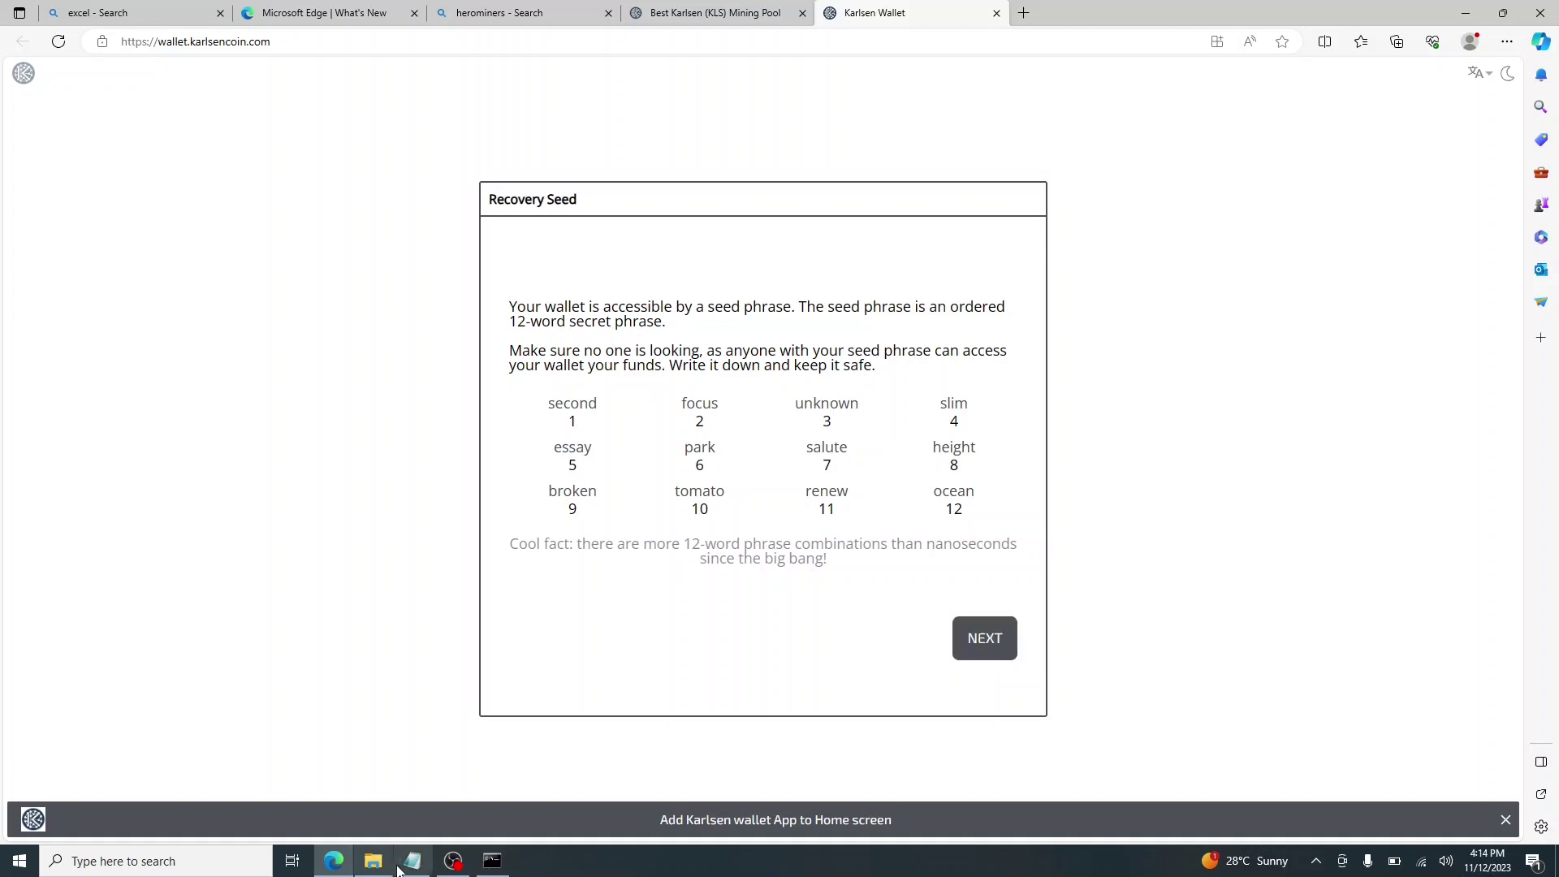
# - Capture the Recovery Seed panel with its 12 words using Snipping Tool
pyautogui.click(112, 862)
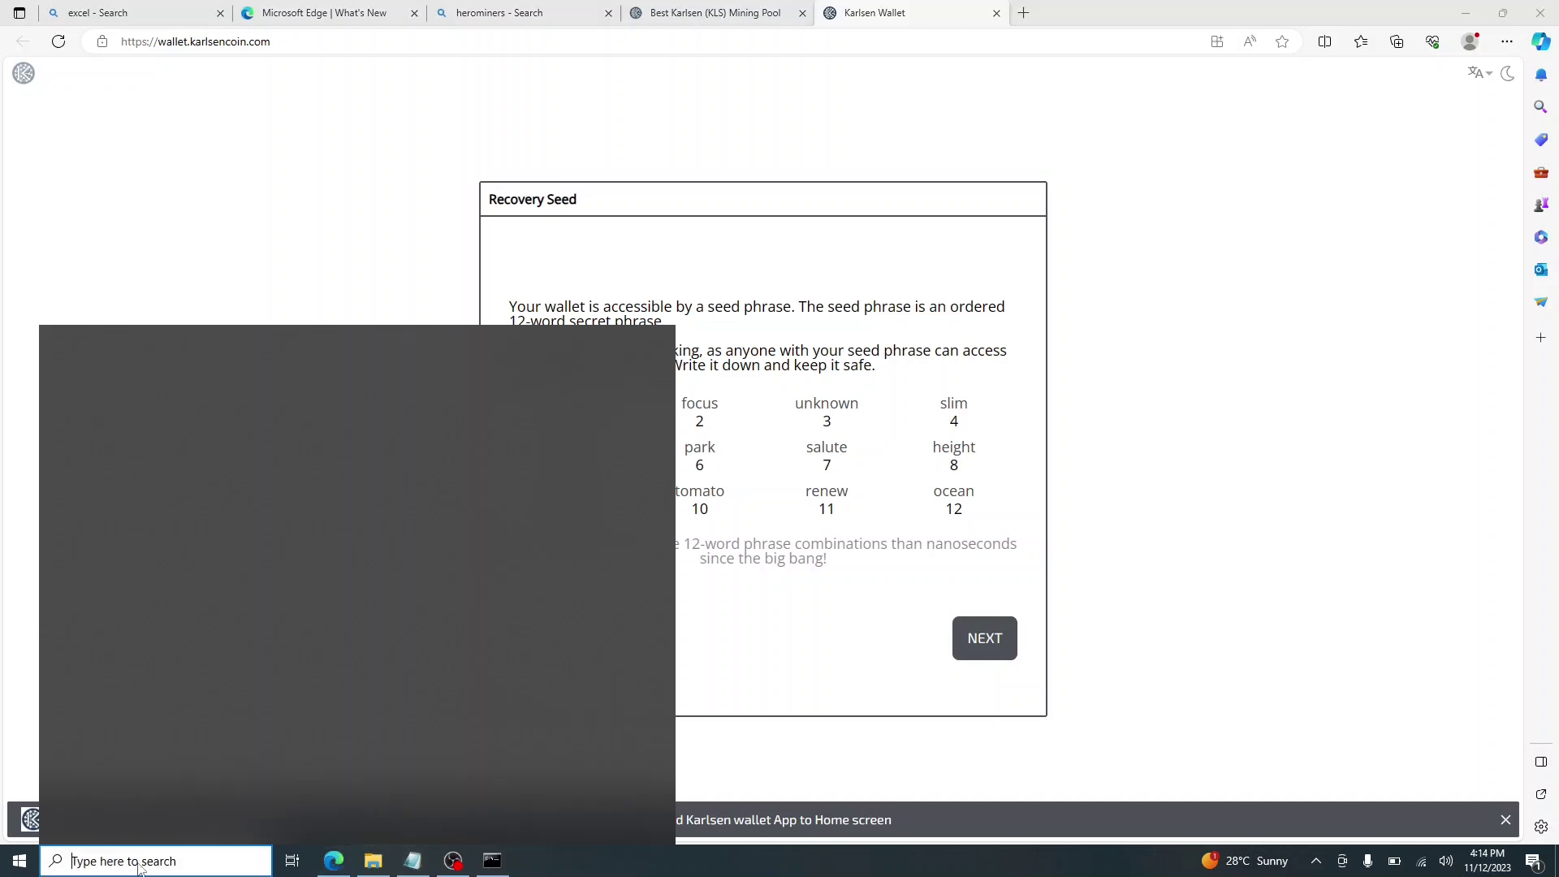
pyautogui.write('snip')
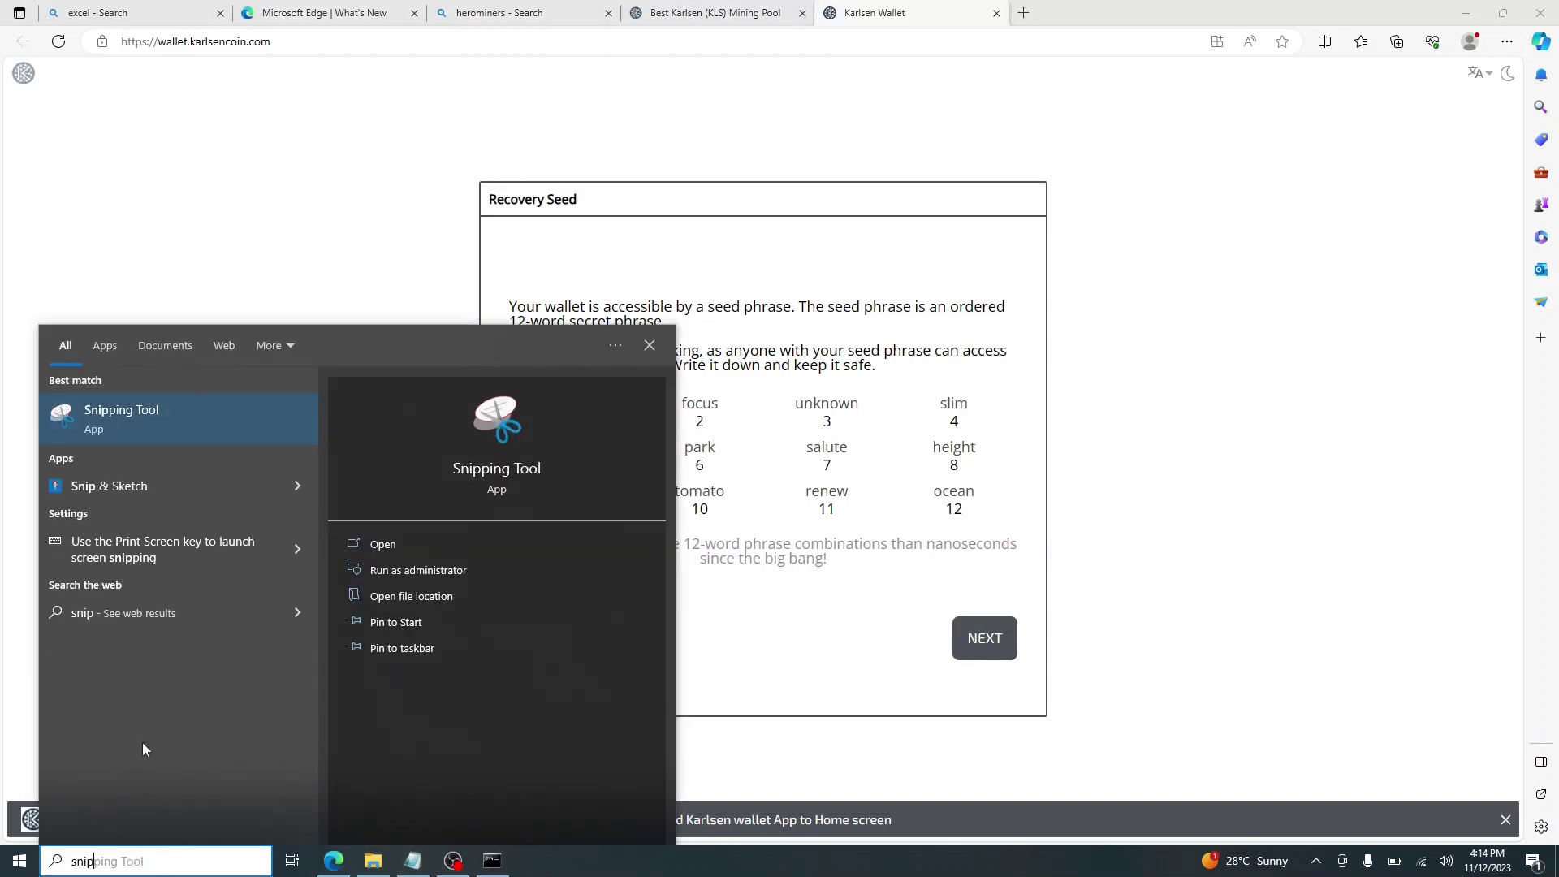
pyautogui.click(170, 418)
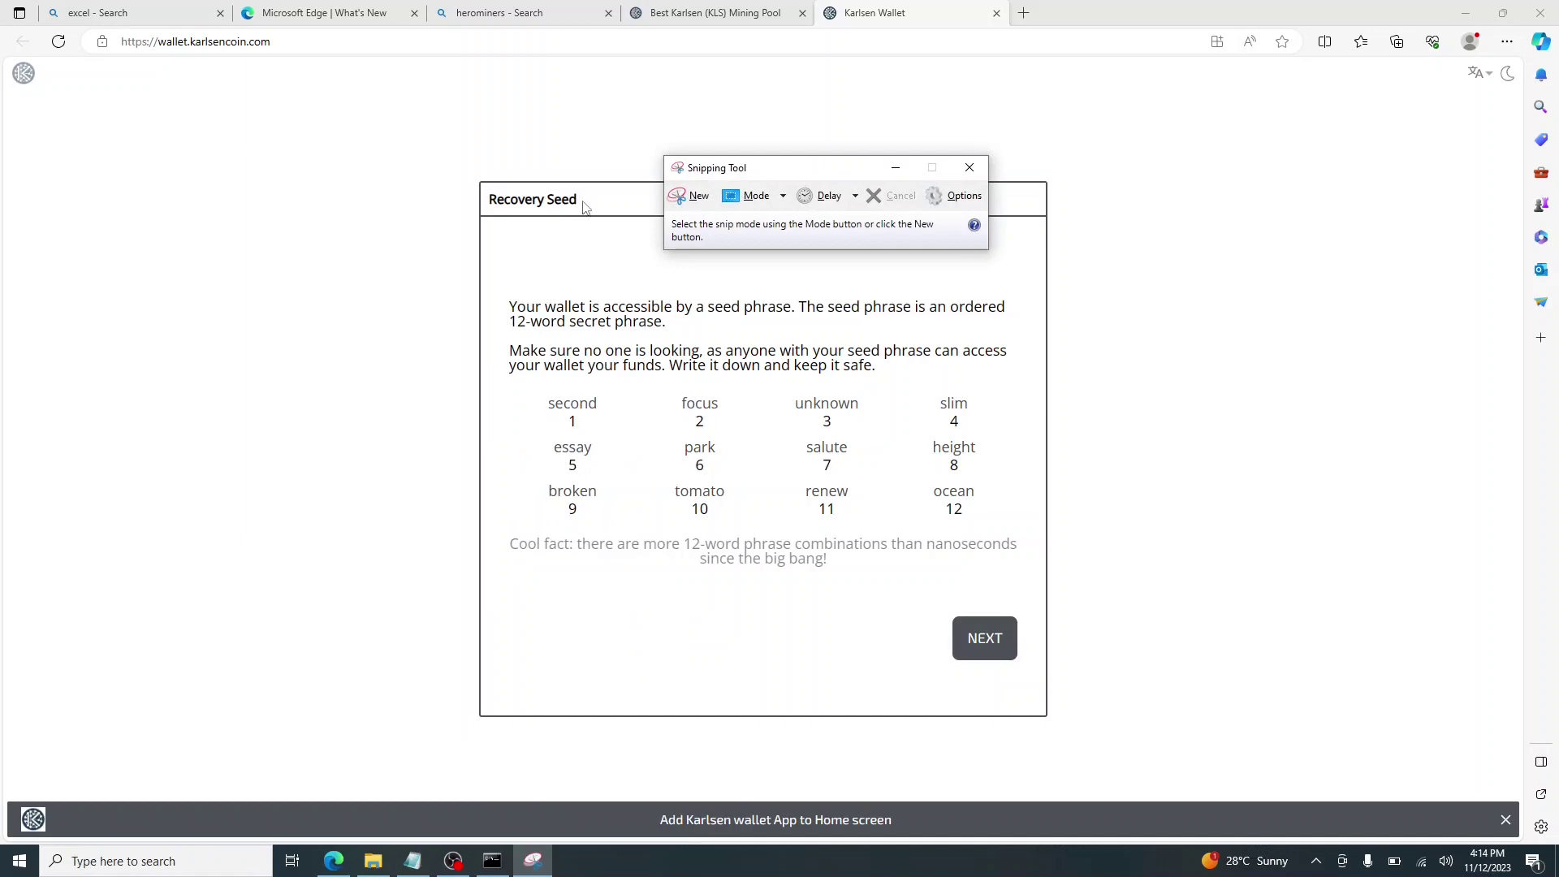
pyautogui.click(692, 195)
pyautogui.moveTo(477, 174); pyautogui.dragTo(1094, 706)
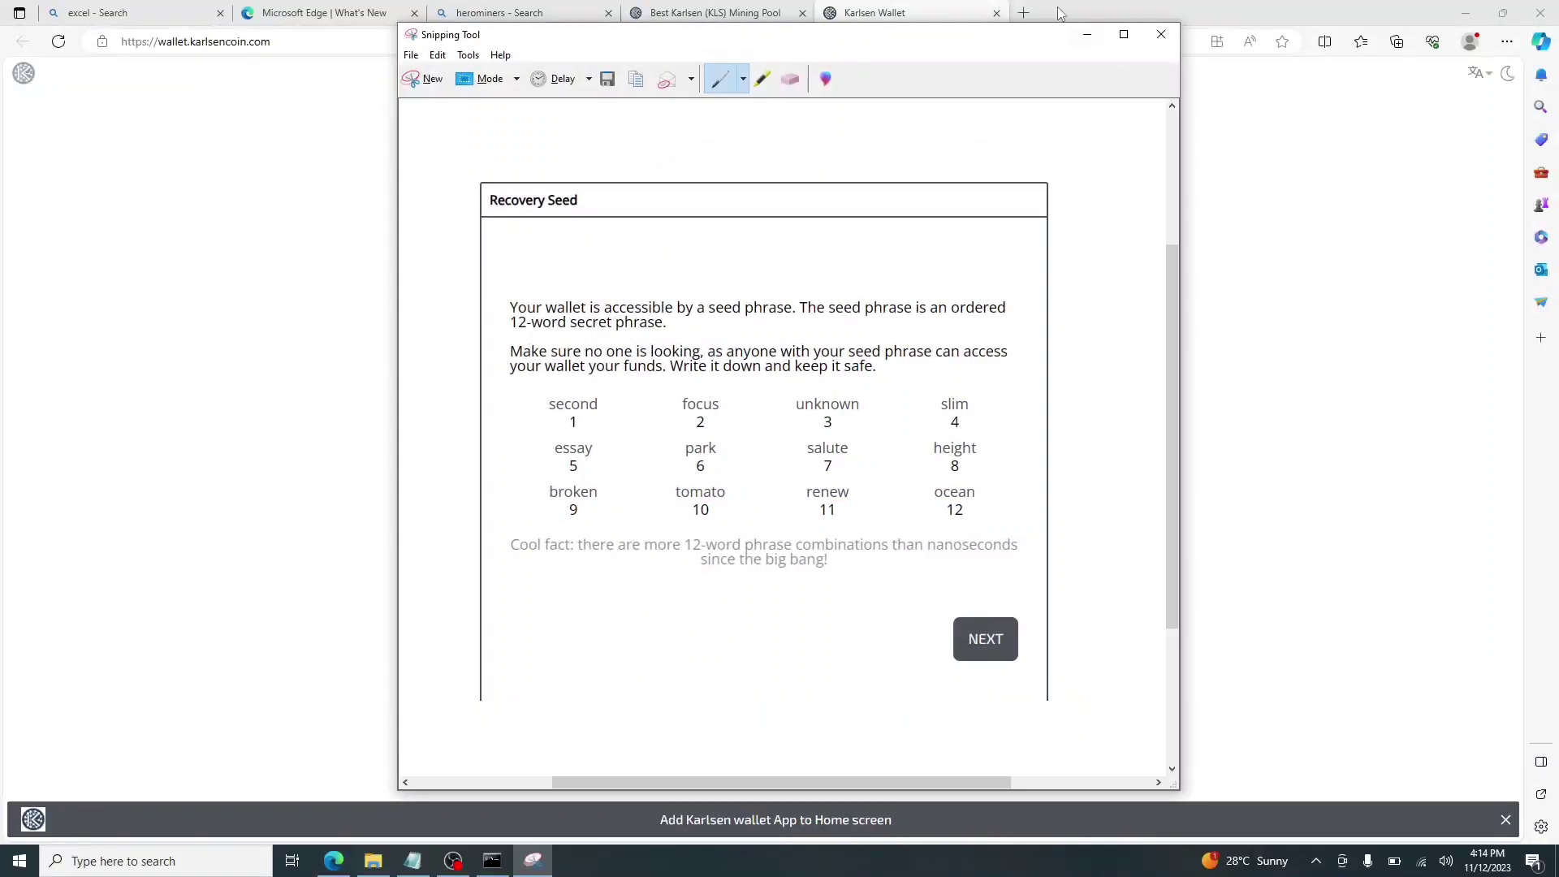
# - Hide the snip and advance the wallet to the first seed checkup question
pyautogui.click(1086, 35)
pyautogui.click(966, 638)
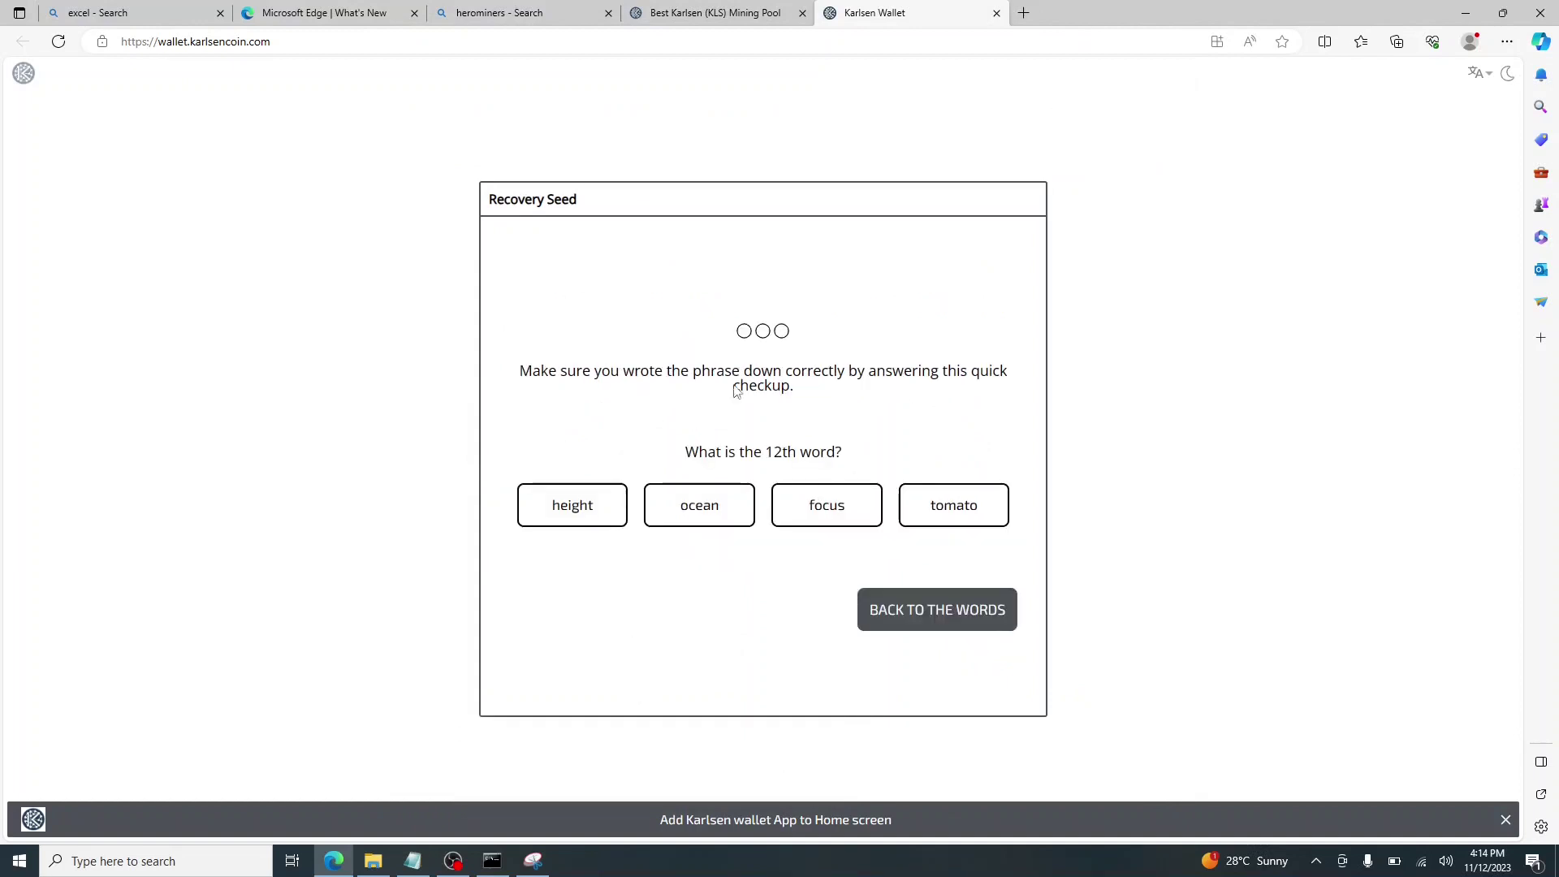
# - Consulting the snip, answer ocean as the 12th word and essay as the 5th
pyautogui.click(533, 860)
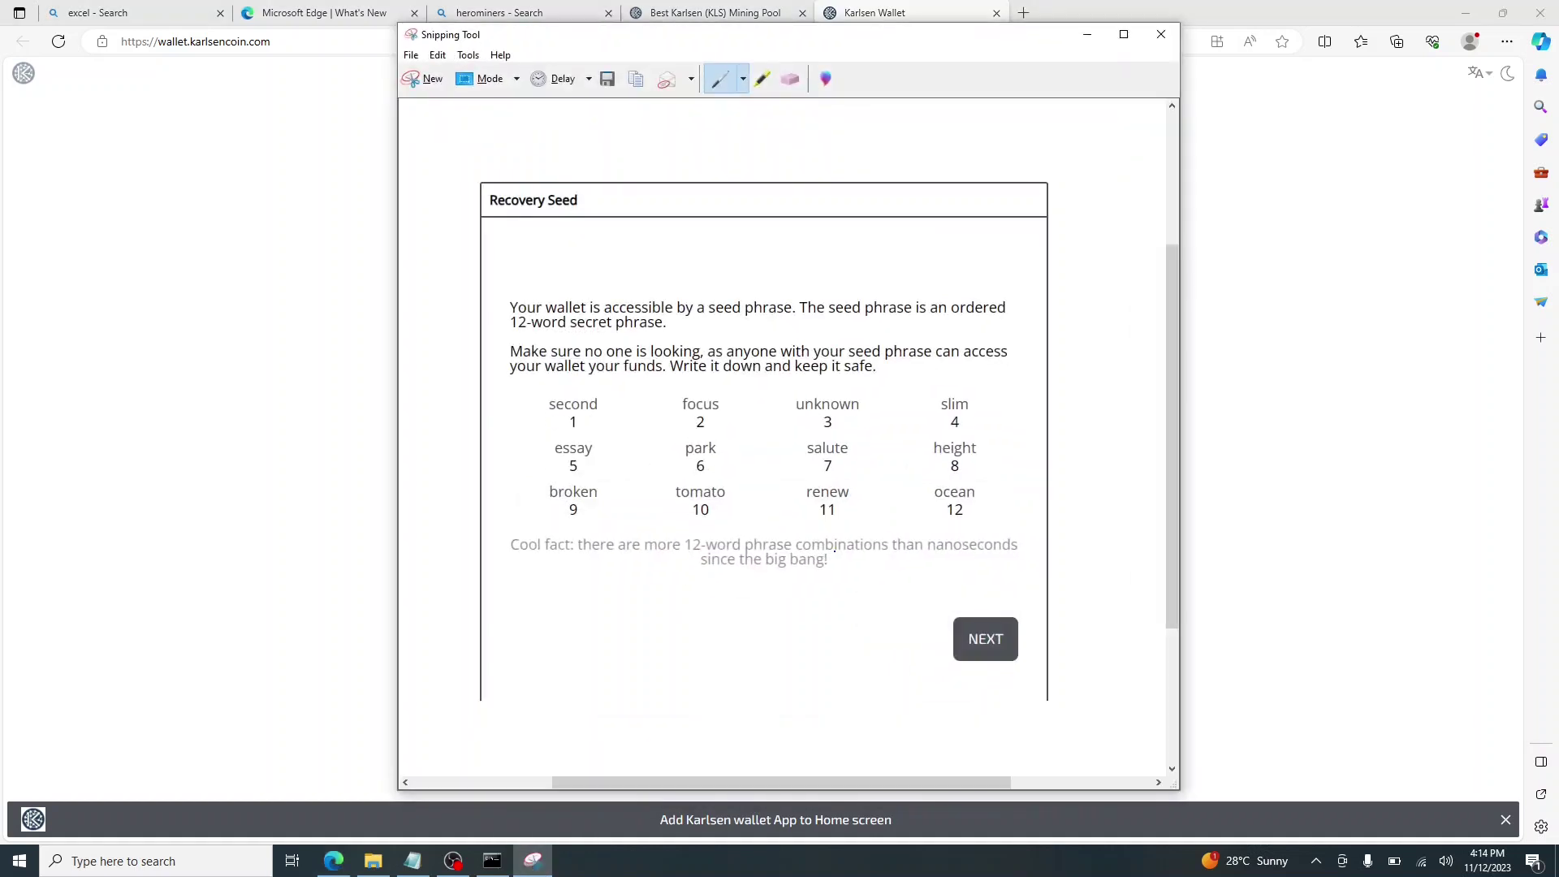
pyautogui.click(1087, 34)
pyautogui.click(684, 518)
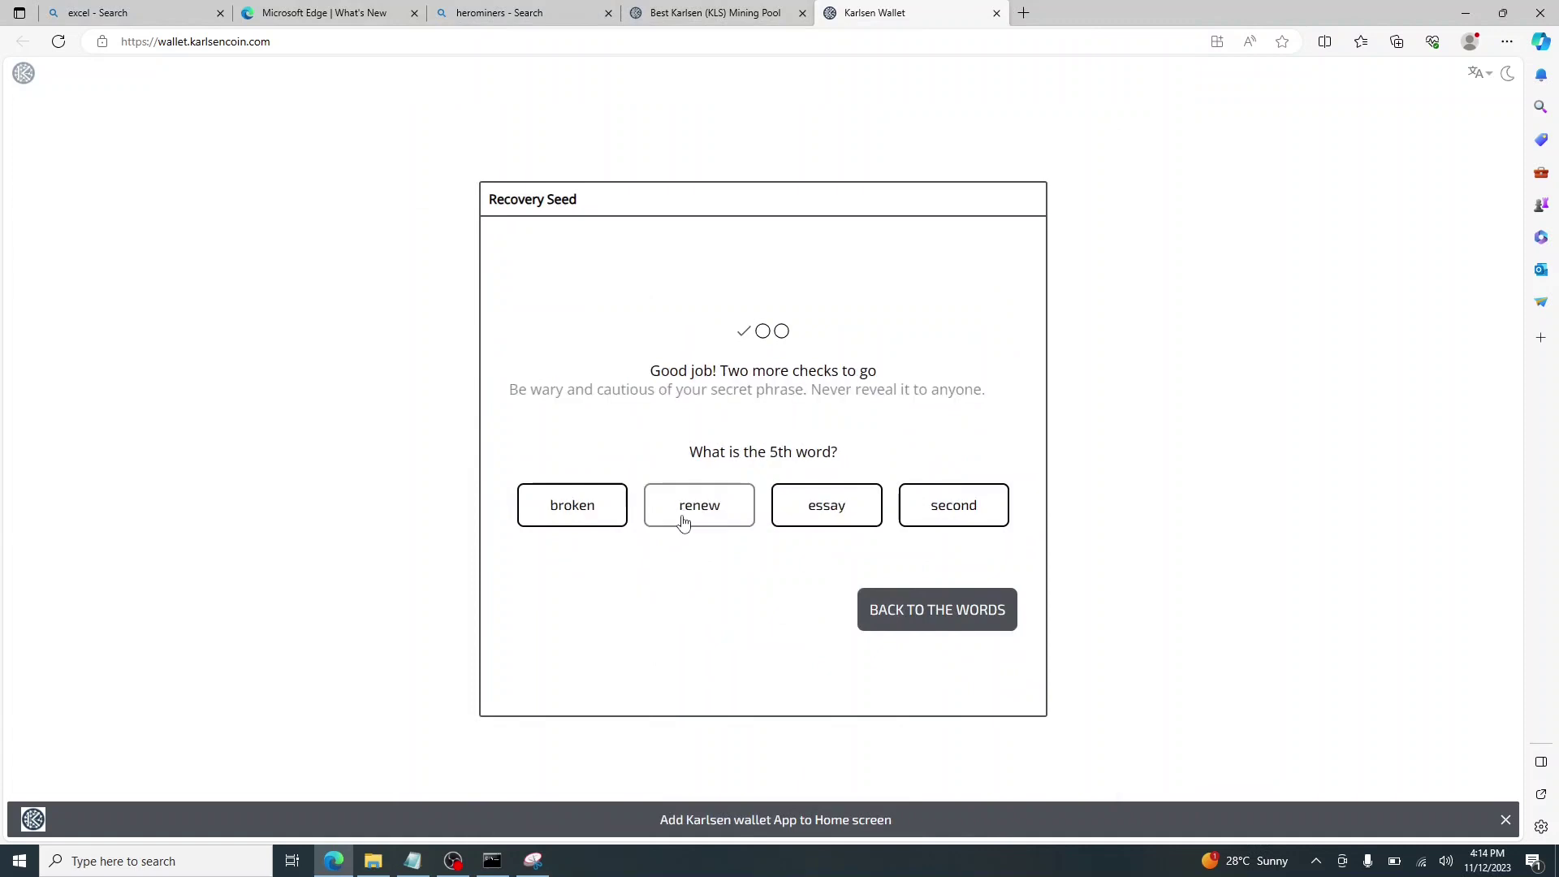
pyautogui.click(532, 861)
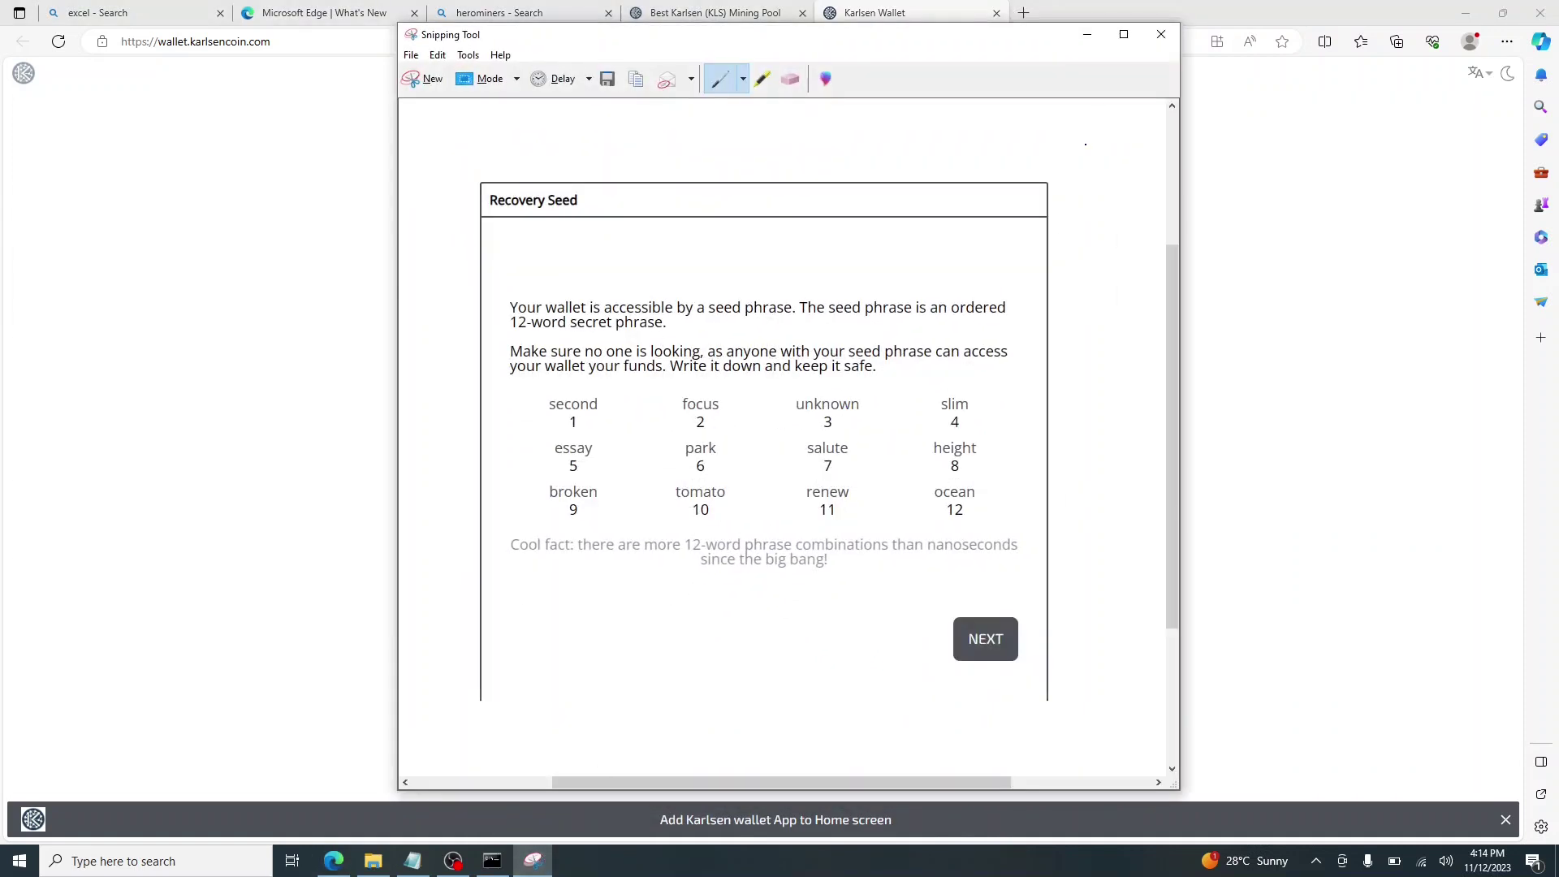
pyautogui.click(1087, 35)
pyautogui.click(798, 510)
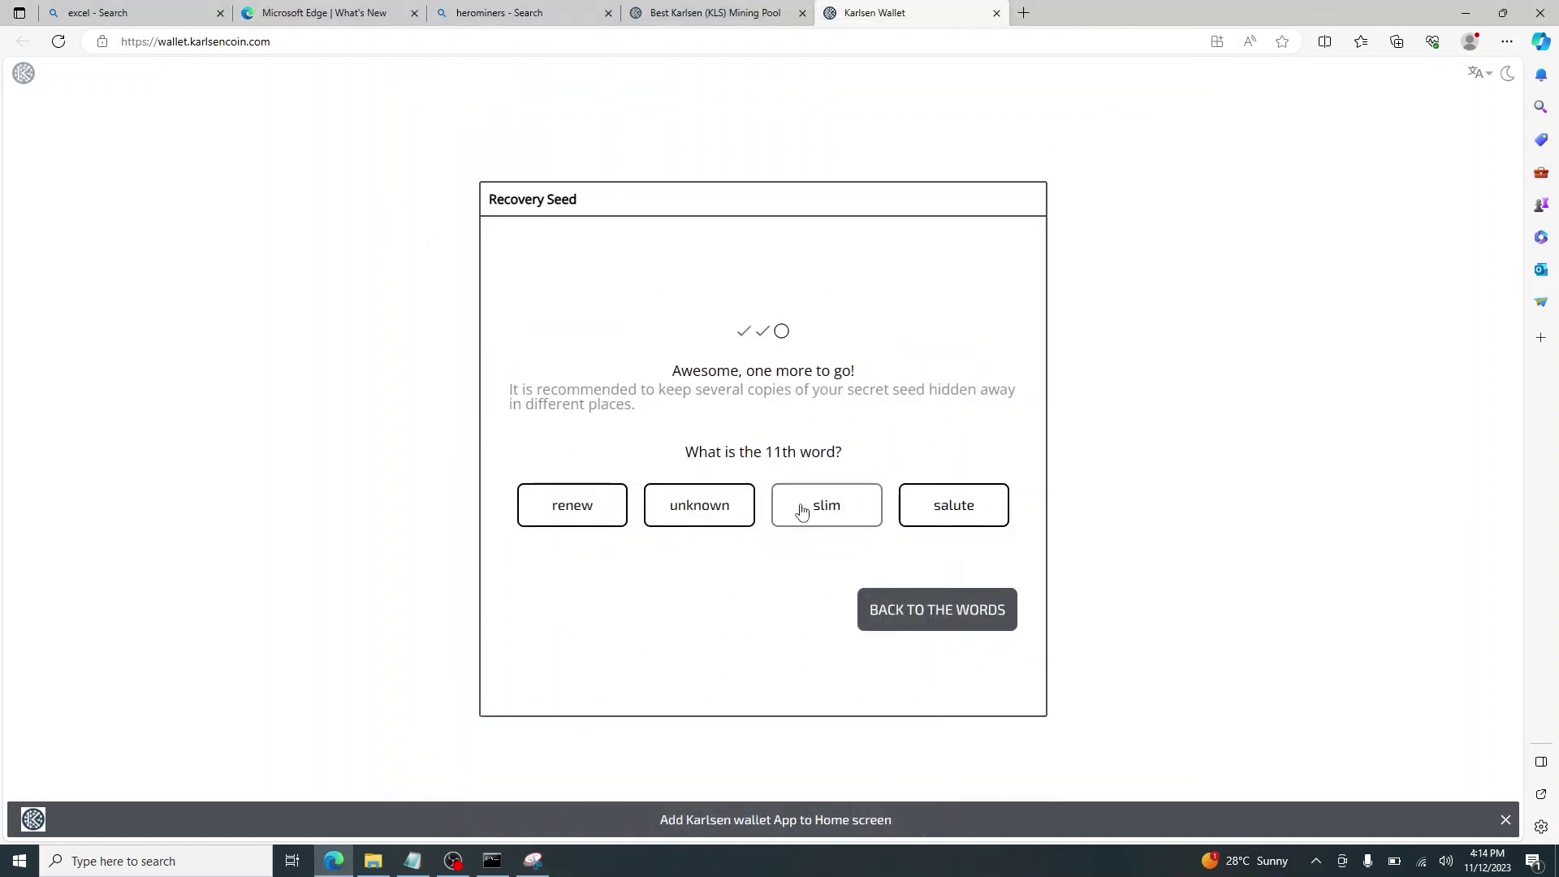
# - Answer renew as the 11th word and finish setup to reach the wallet dashboard
pyautogui.click(533, 861)
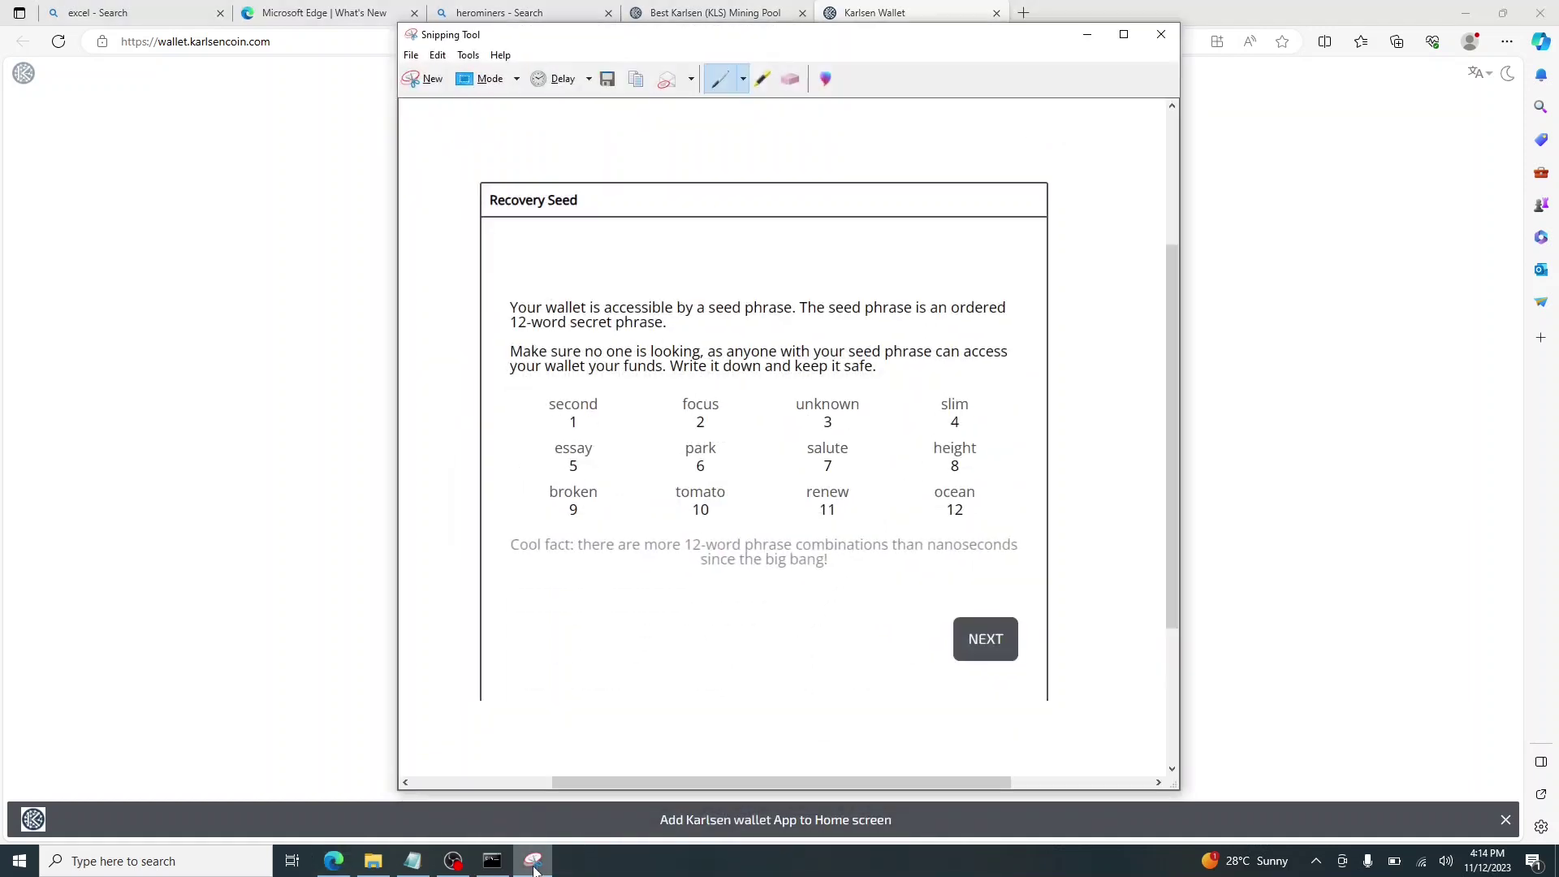
pyautogui.click(1076, 42)
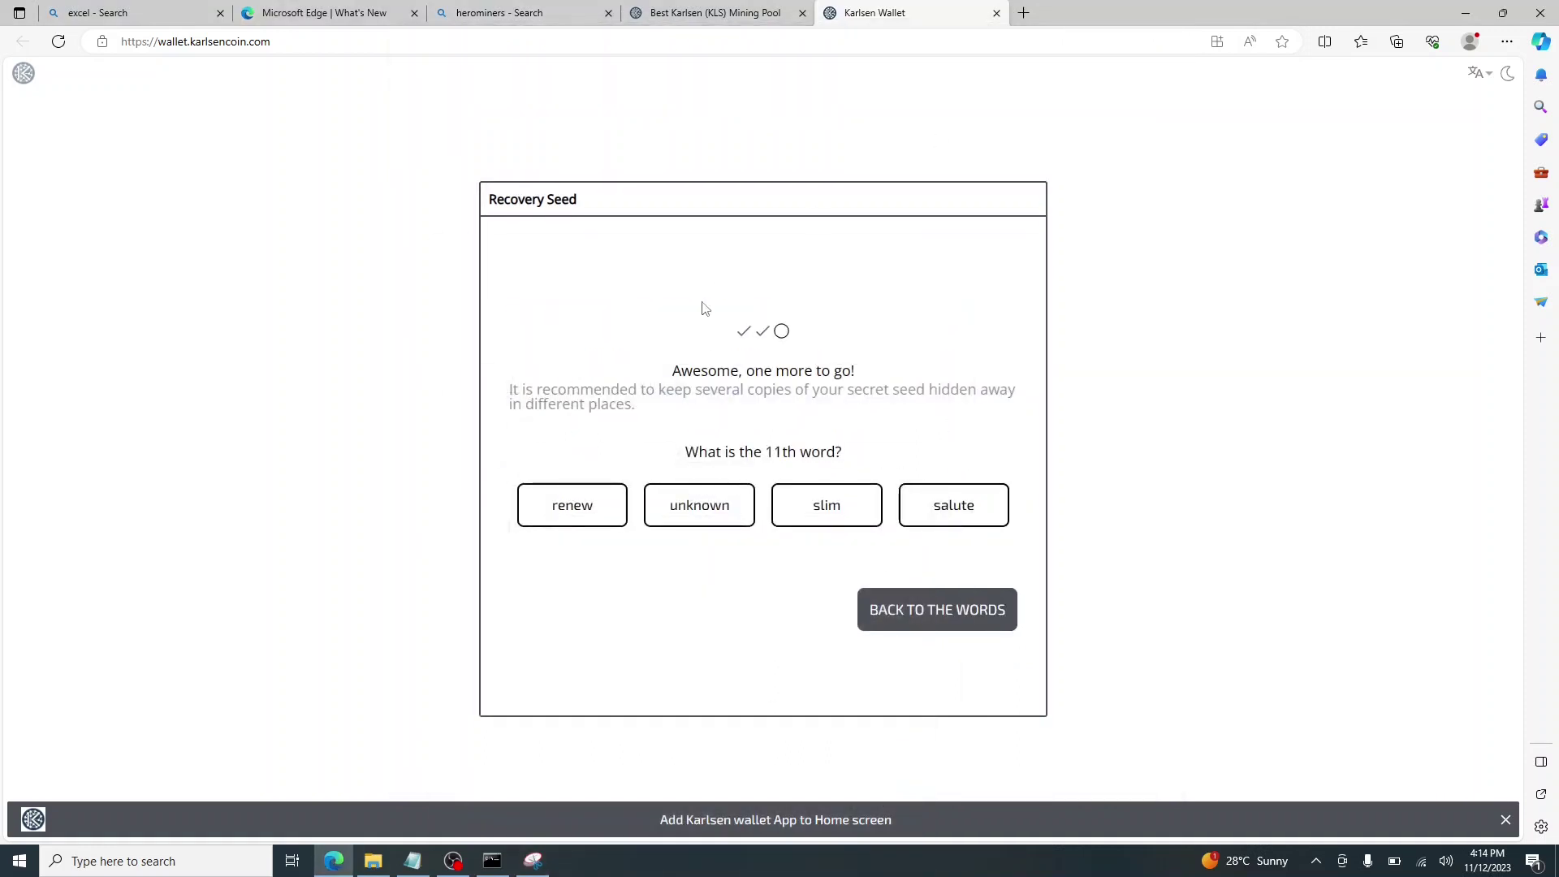
pyautogui.click(590, 507)
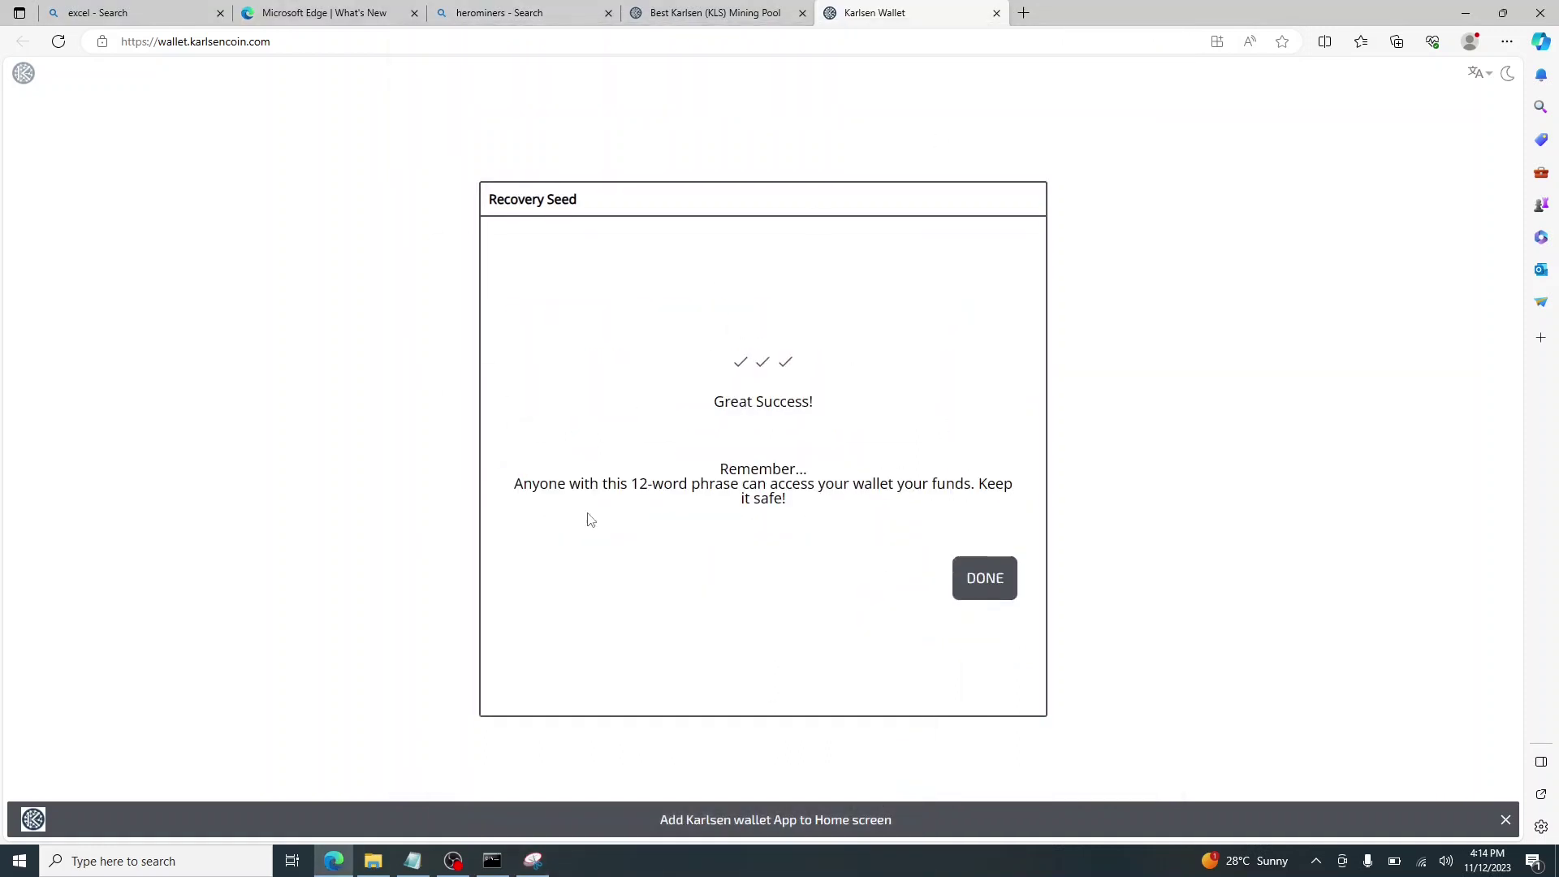
pyautogui.click(981, 579)
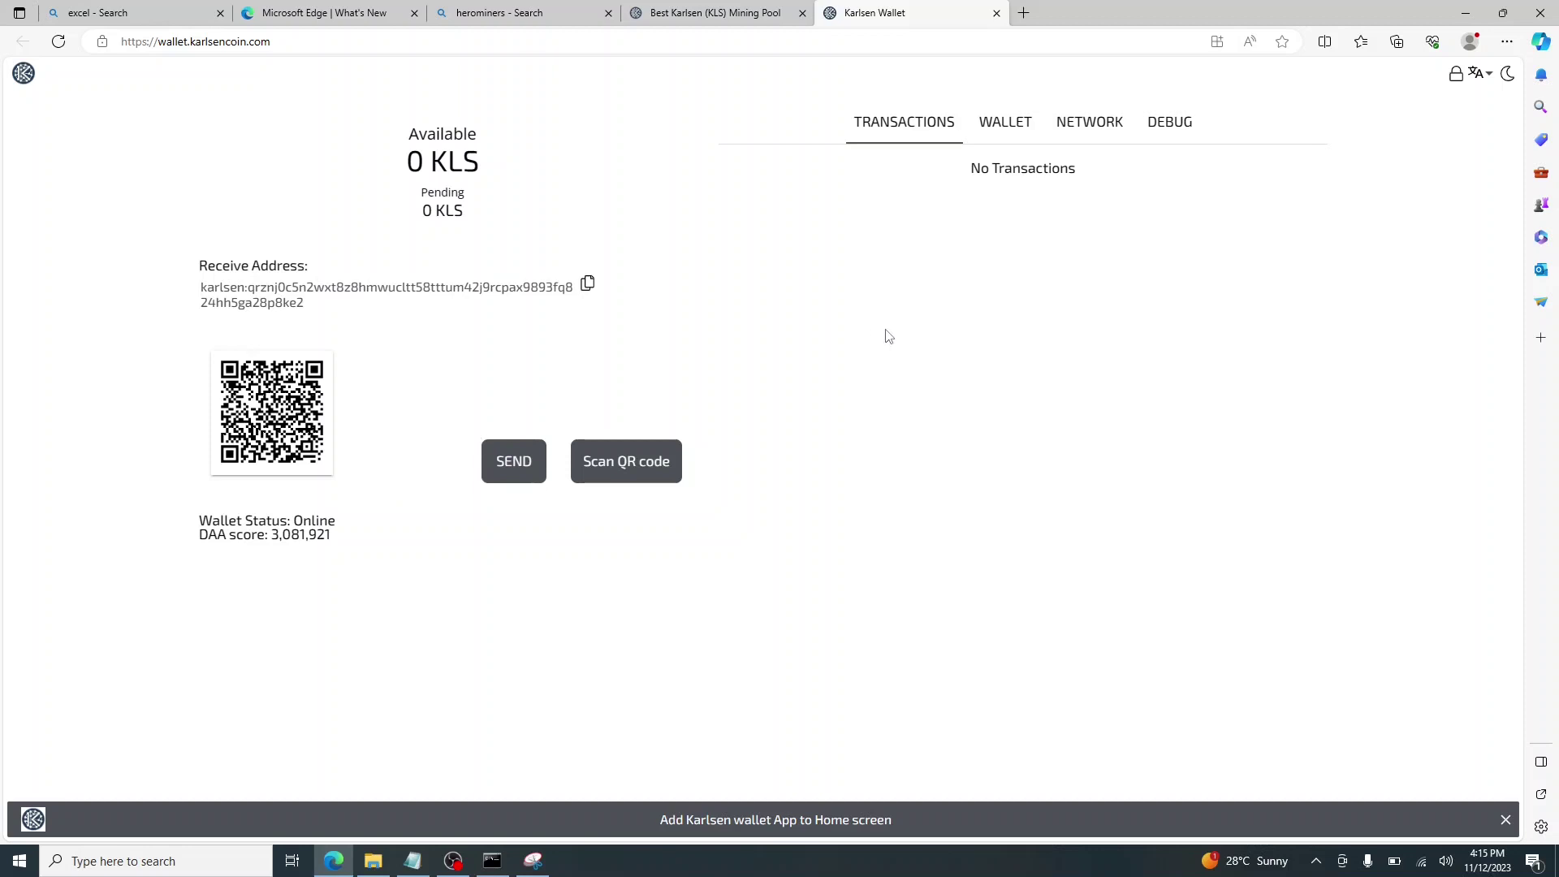
# - Review the Wallet, Network and Debug panels, ending on in-use UTXOs
pyautogui.click(995, 122)
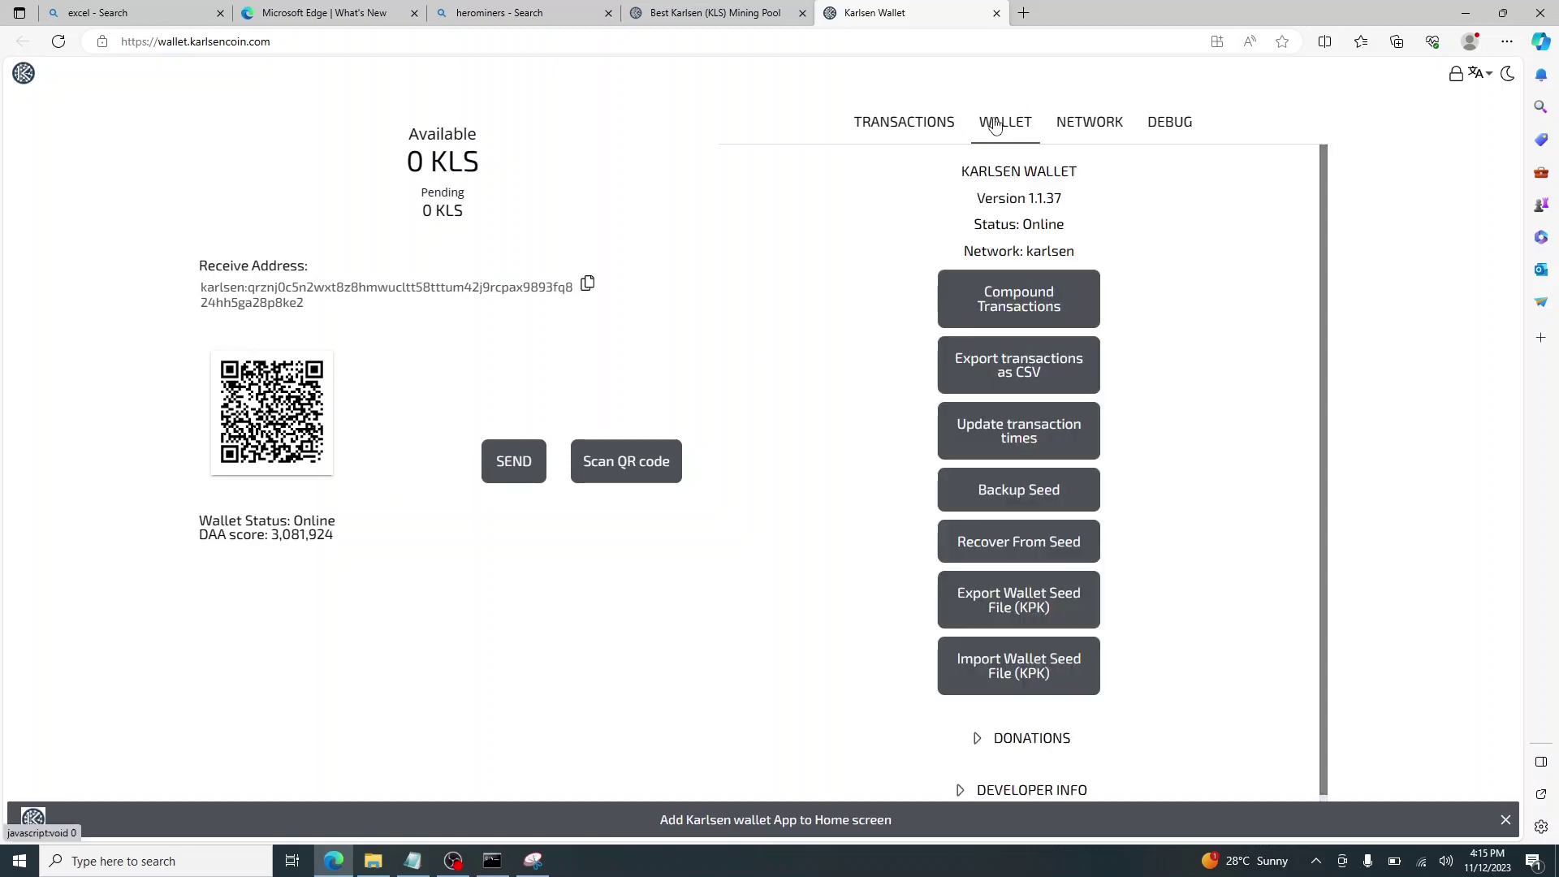
pyautogui.click(1084, 125)
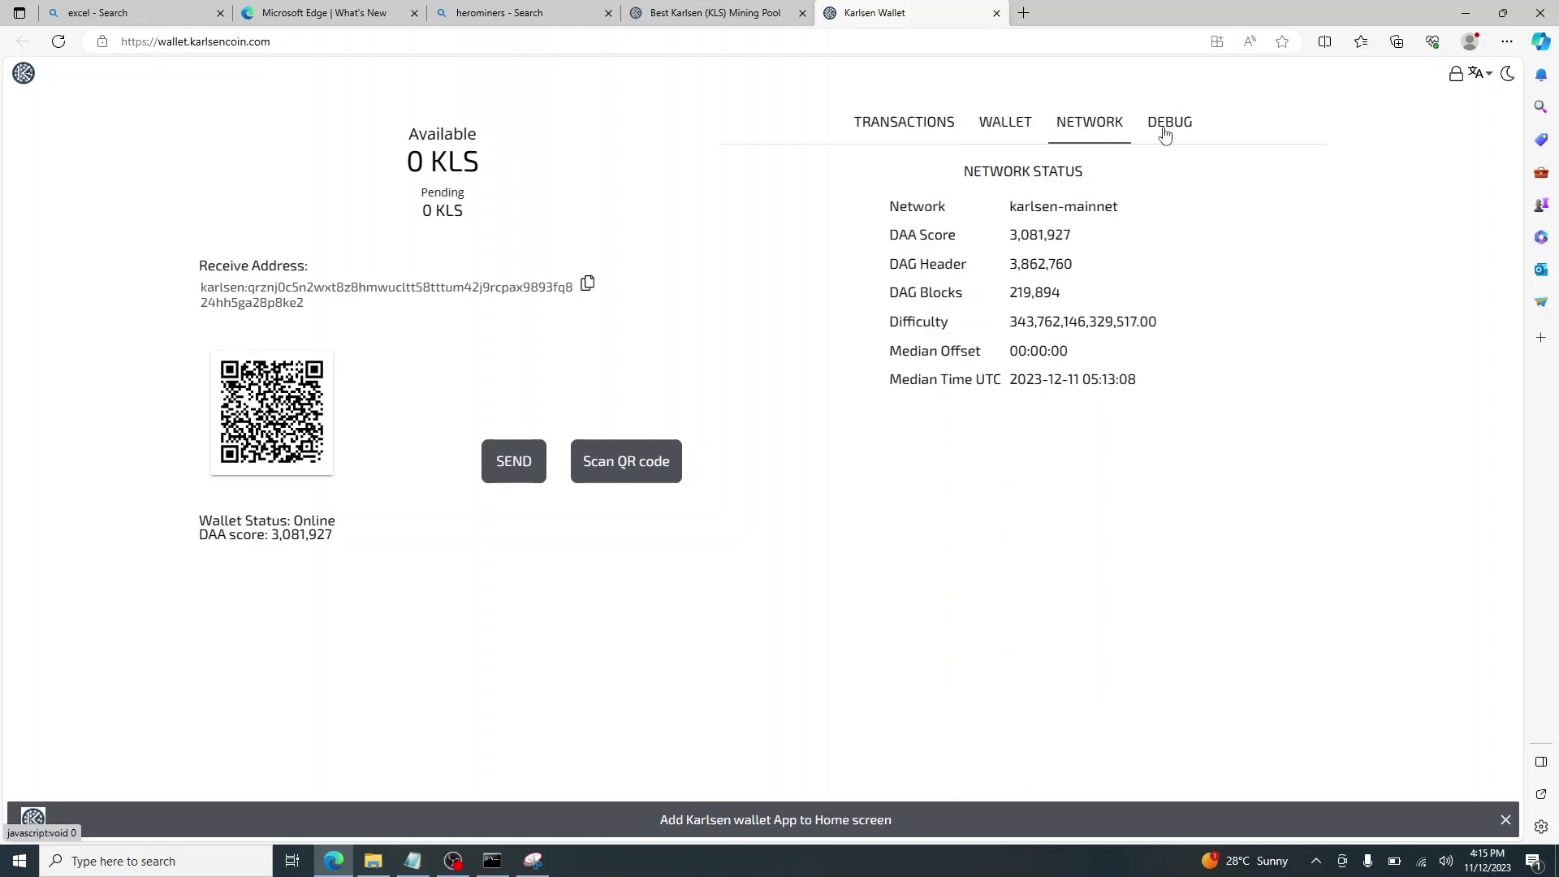
pyautogui.click(1166, 128)
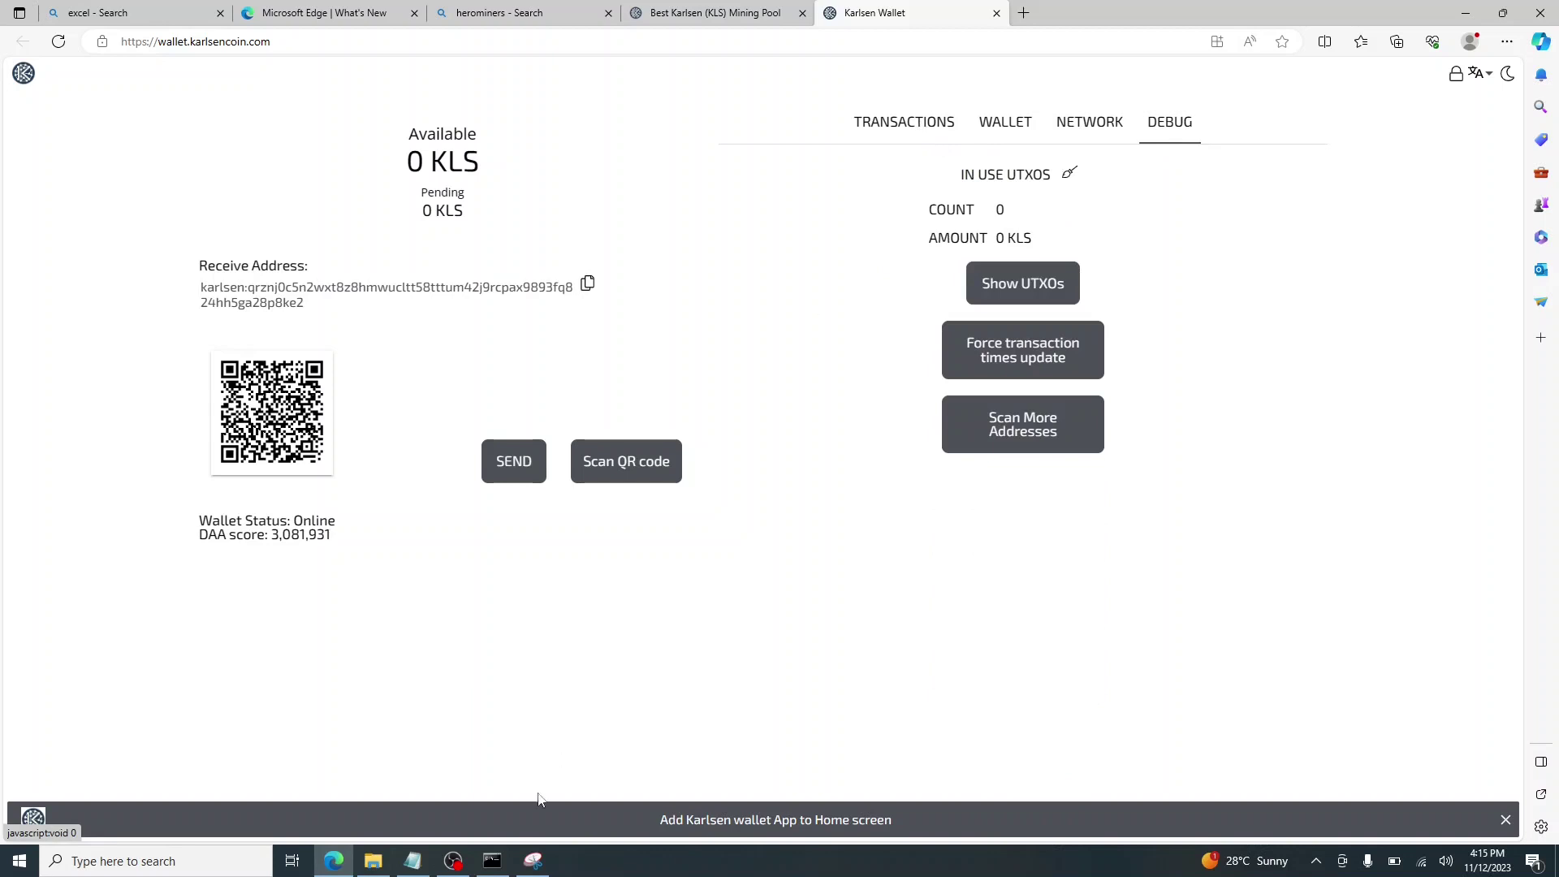
pyautogui.click(492, 861)
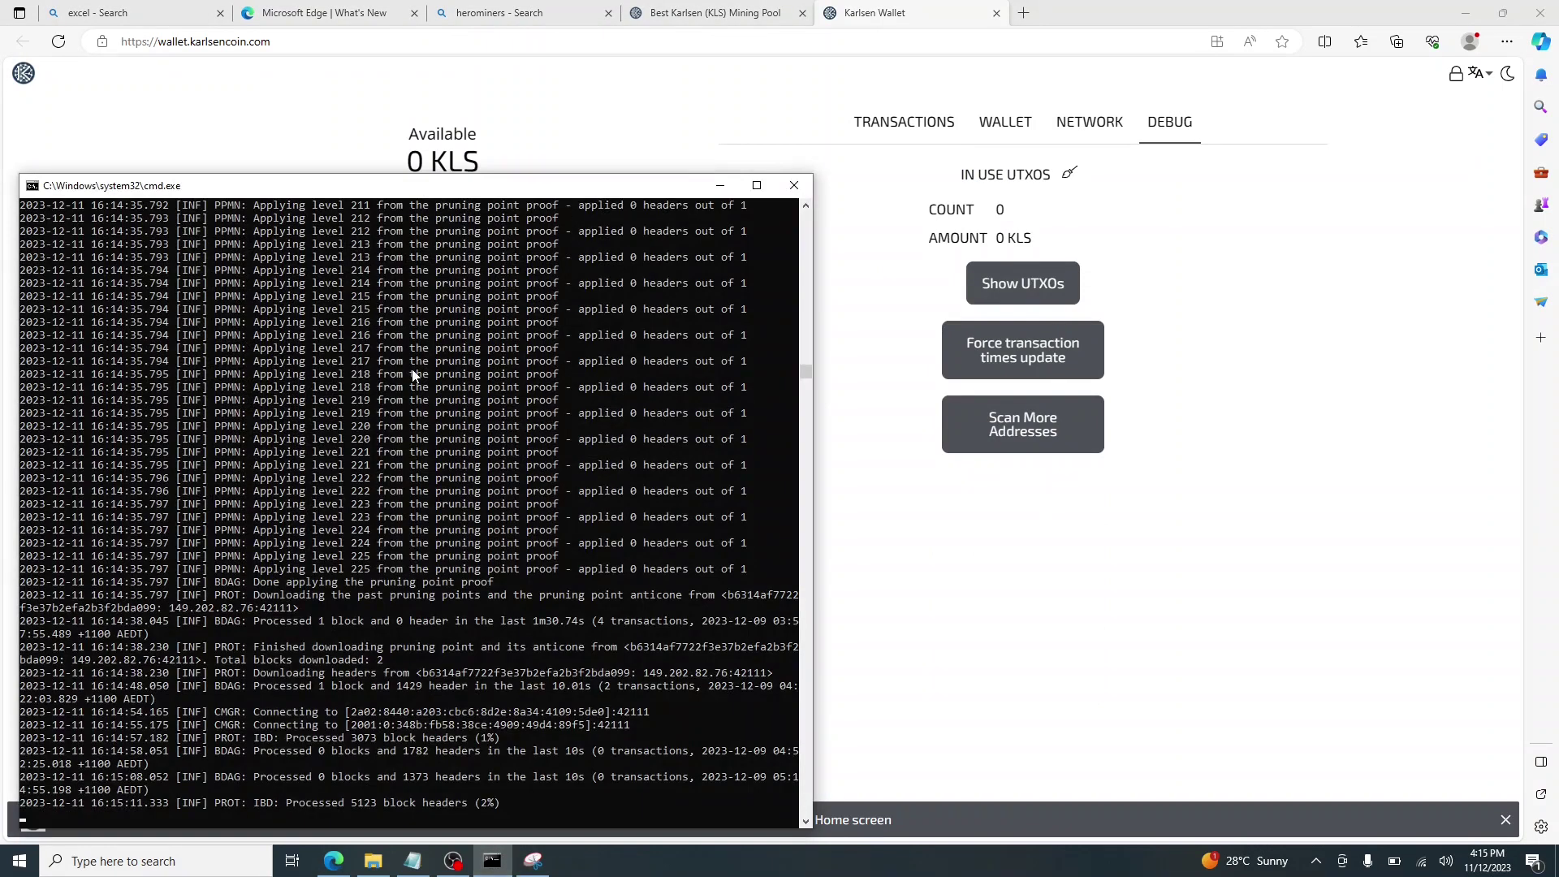
pyautogui.click(720, 186)
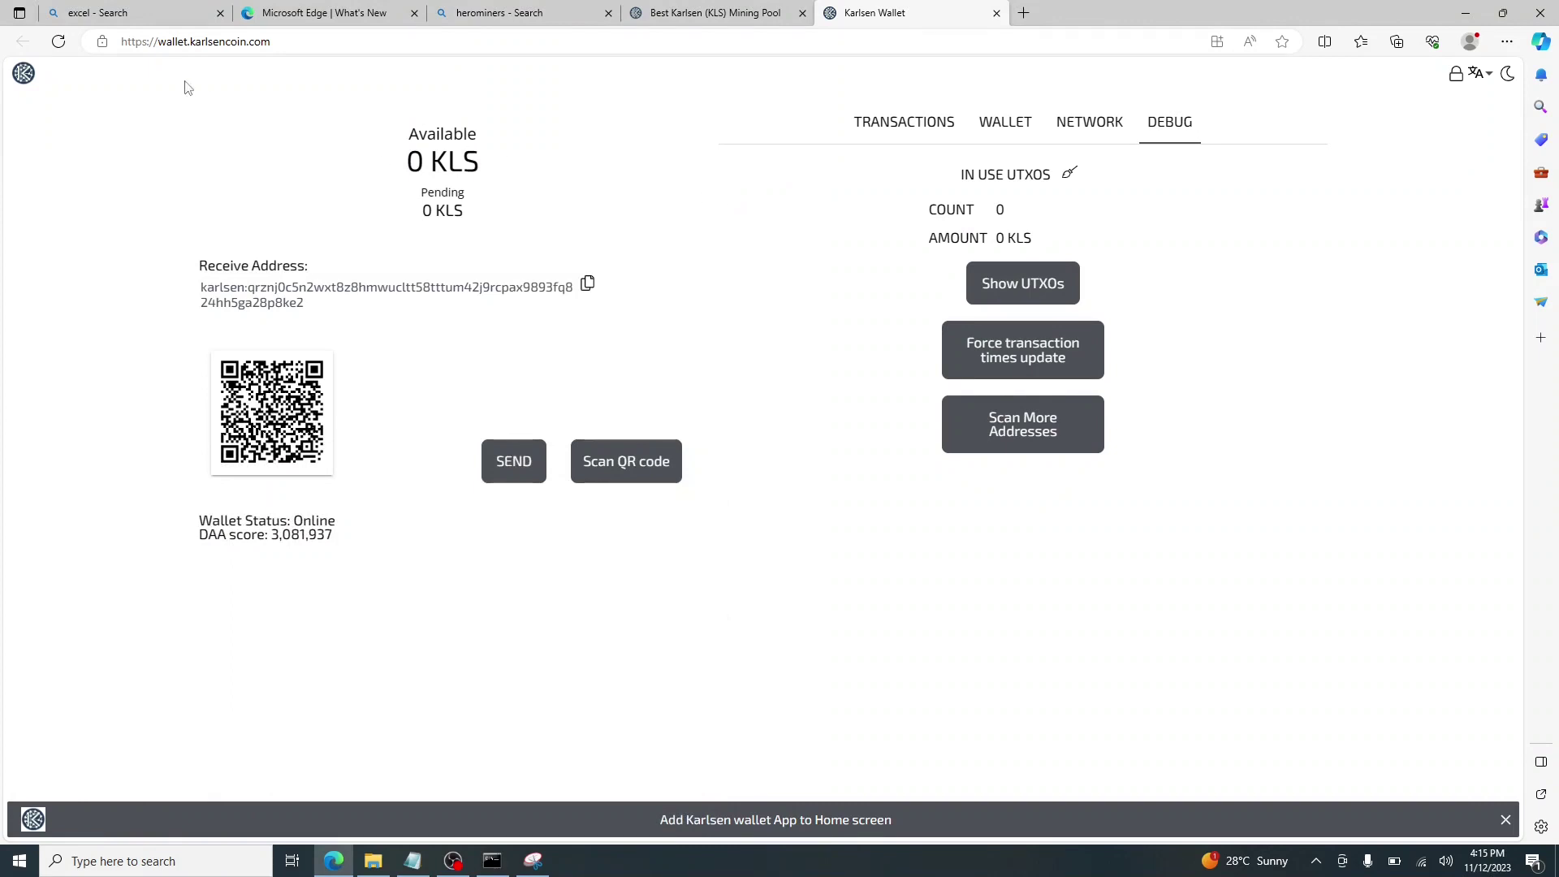
pyautogui.moveTo(187, 87); pyautogui.dragTo(985, 495)
pyautogui.click(1226, 642)
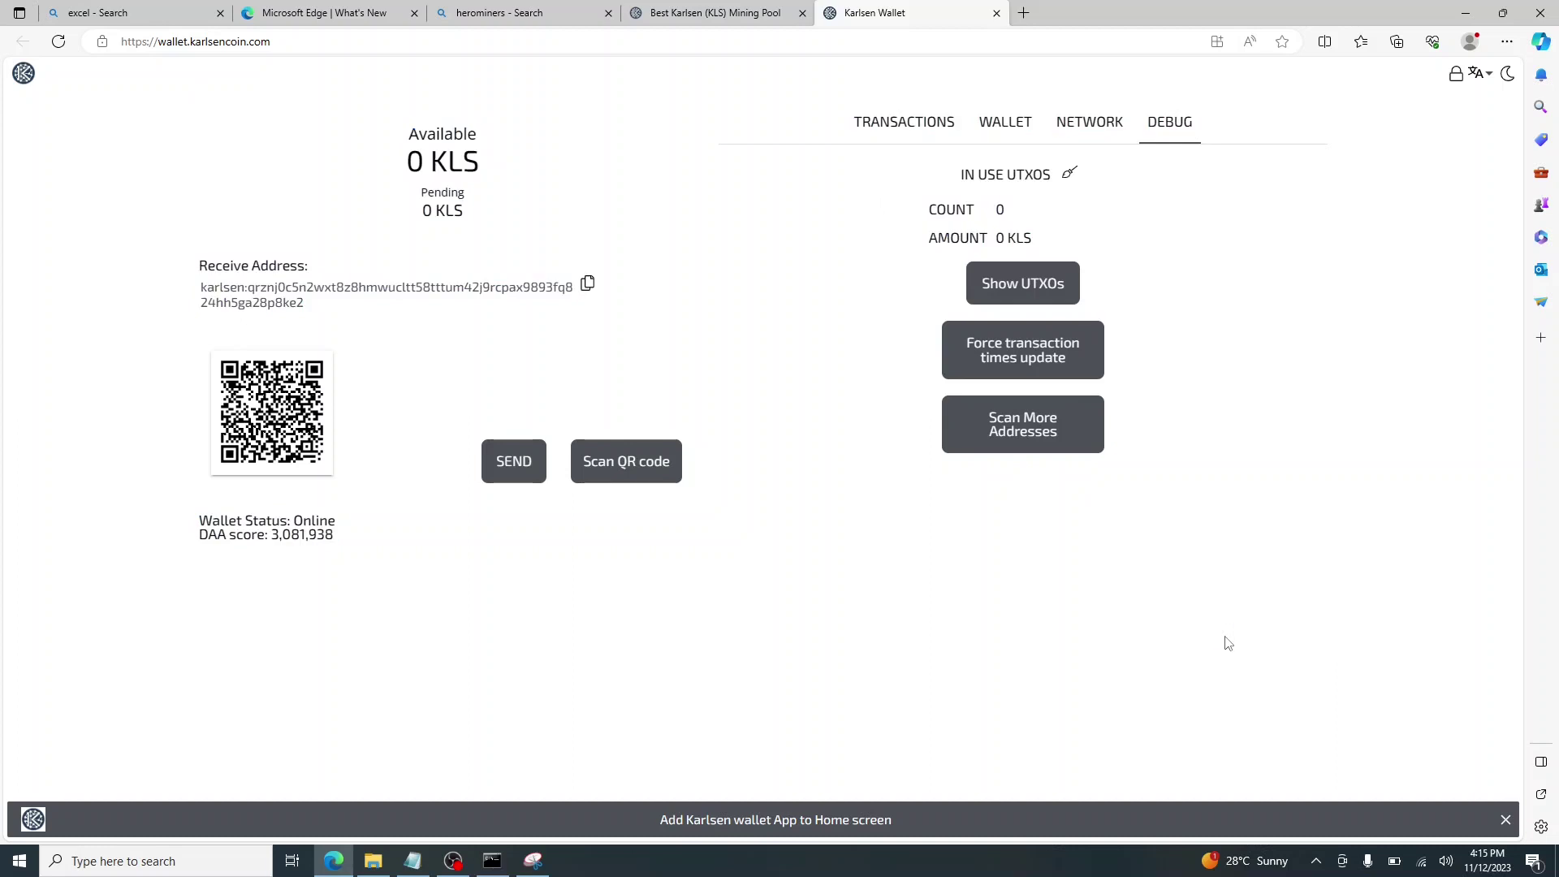